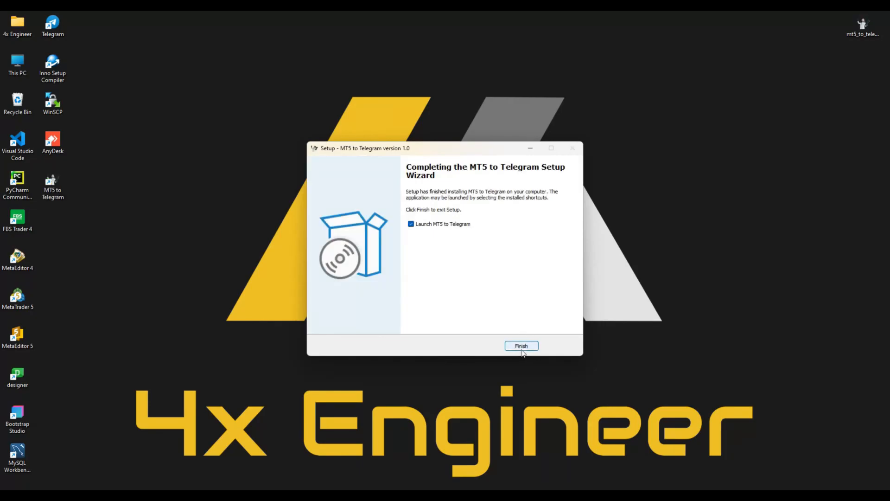
Finish the setup with MT5 to Telegram launching, dismiss the key error, and activate the program with the product key
left_click(520, 347)
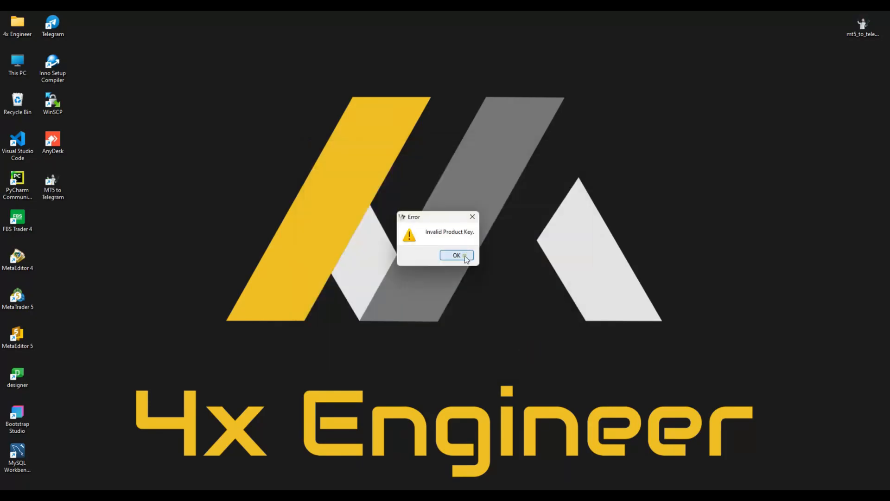
left_click(458, 256)
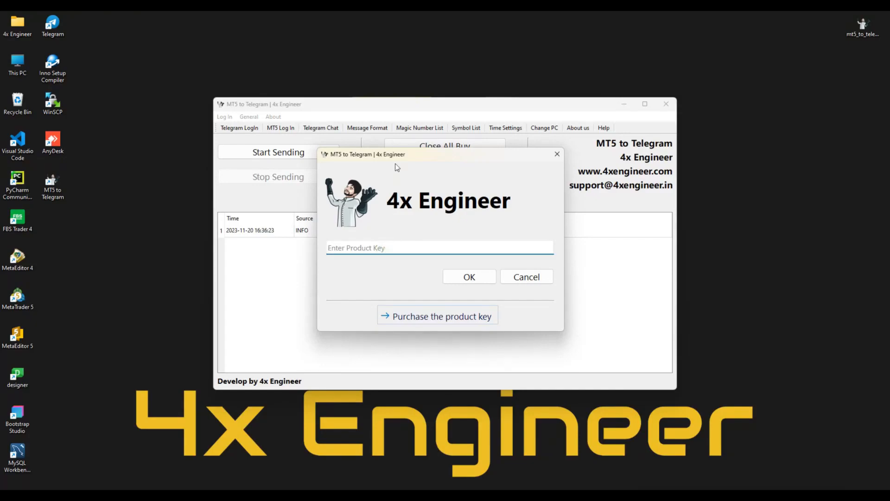
left_click_drag(382, 157, 407, 156)
key("ctrl+v")
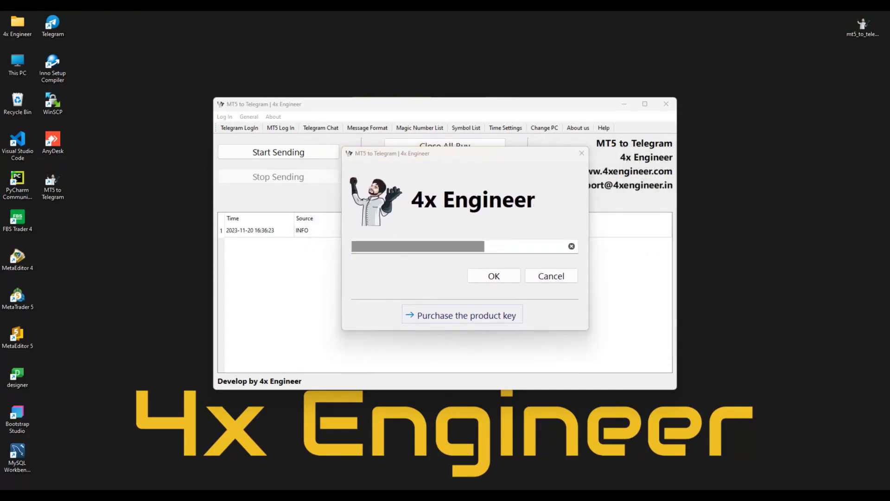
left_click(495, 278)
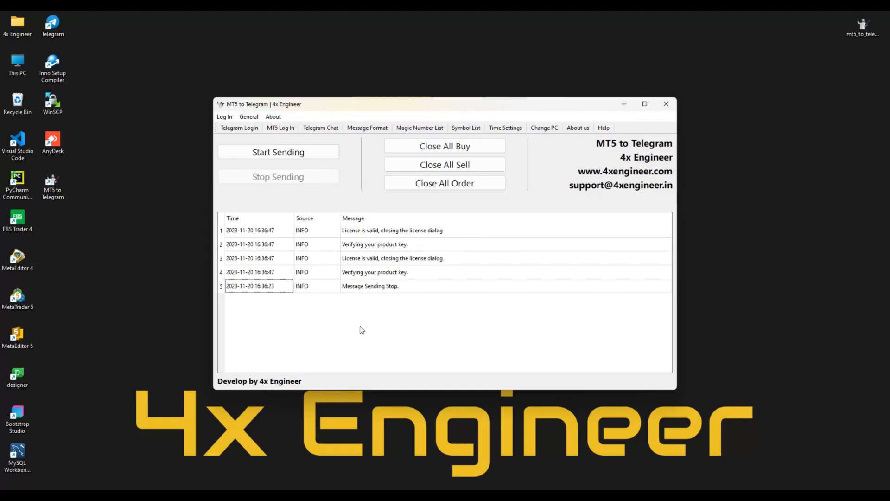
Submit the Telegram login with the API ID, the API hash and the phone number including country code
left_click(242, 129)
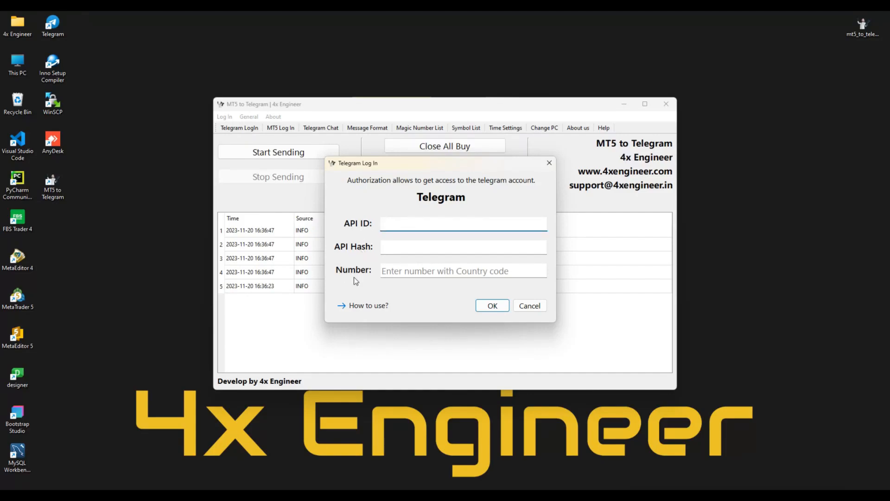
left_click(426, 231)
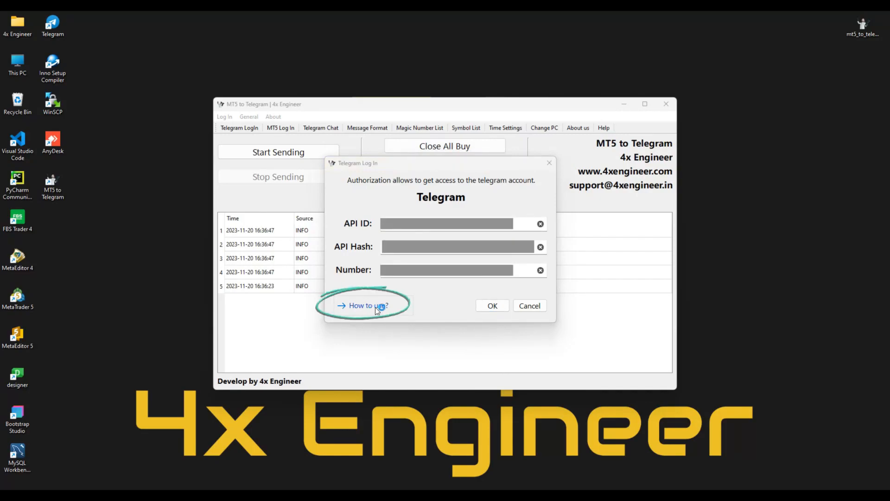
left_click(378, 307)
left_click(497, 307)
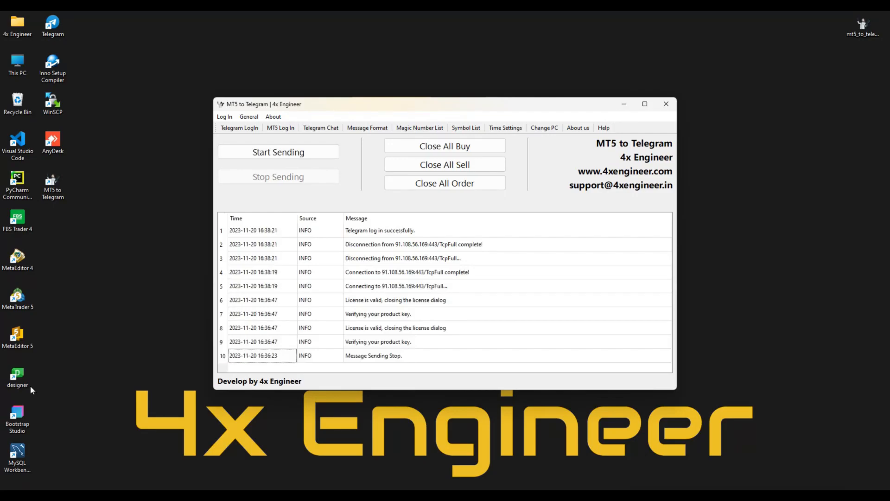
Switch to Telegram, copy the login code from its service notification message, and minimize the Telegram window
left_click(55, 38)
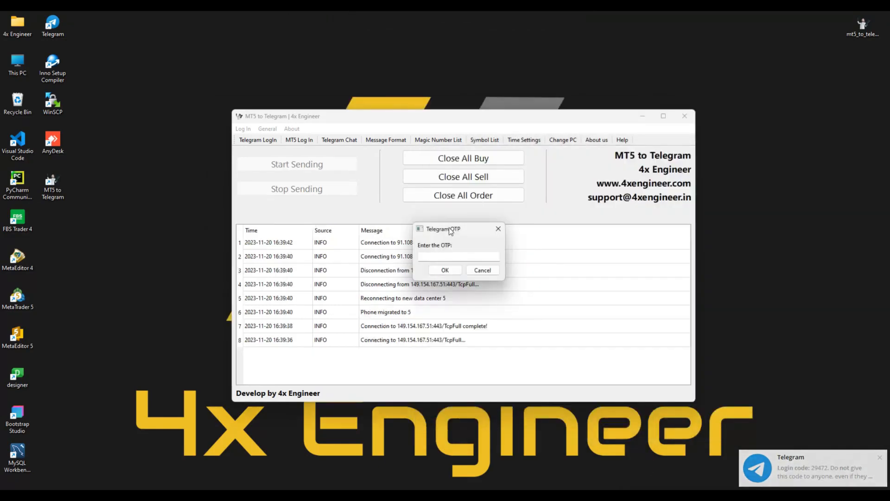
left_click(451, 232)
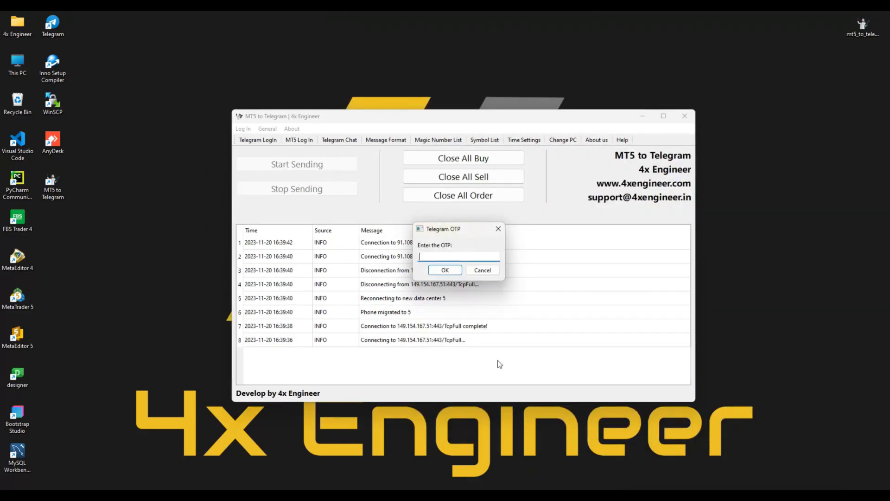
left_click(523, 498)
left_click(484, 190)
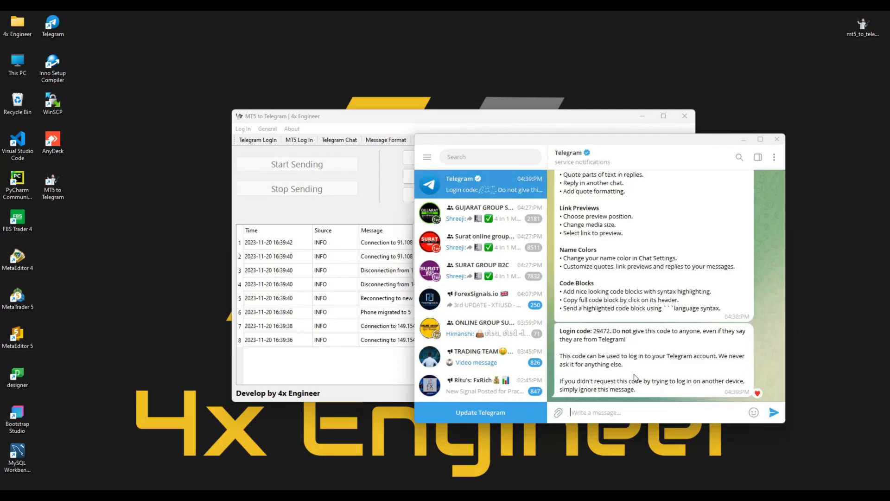
double_click(600, 330)
right_click(602, 332)
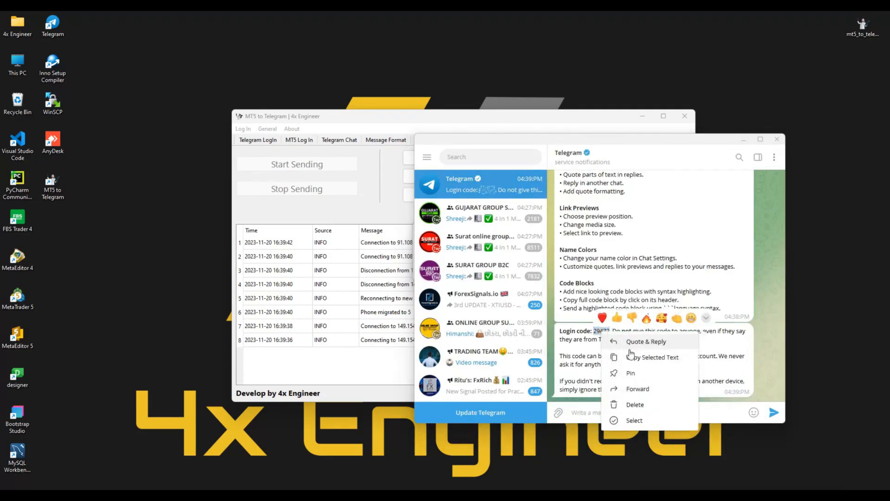
left_click(651, 357)
left_click(744, 140)
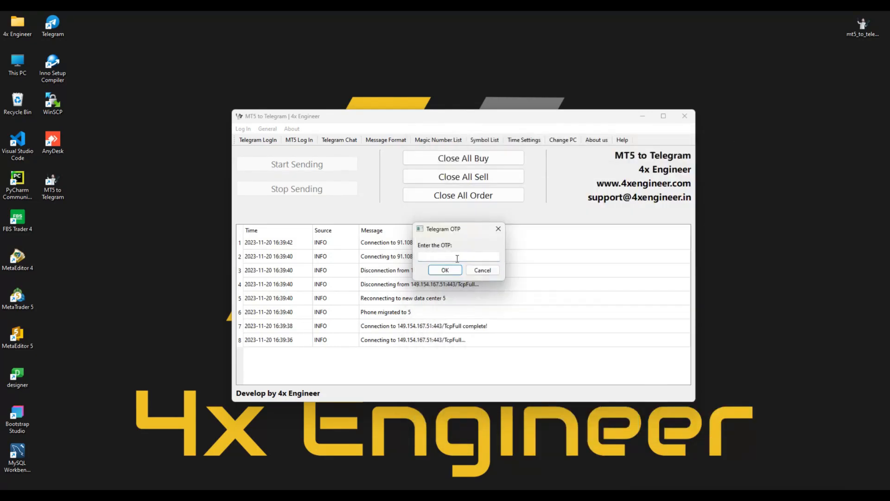
Paste the copied login code into the Telegram OTP prompt and submit it
right_click(448, 257)
left_click(469, 307)
key("Return")
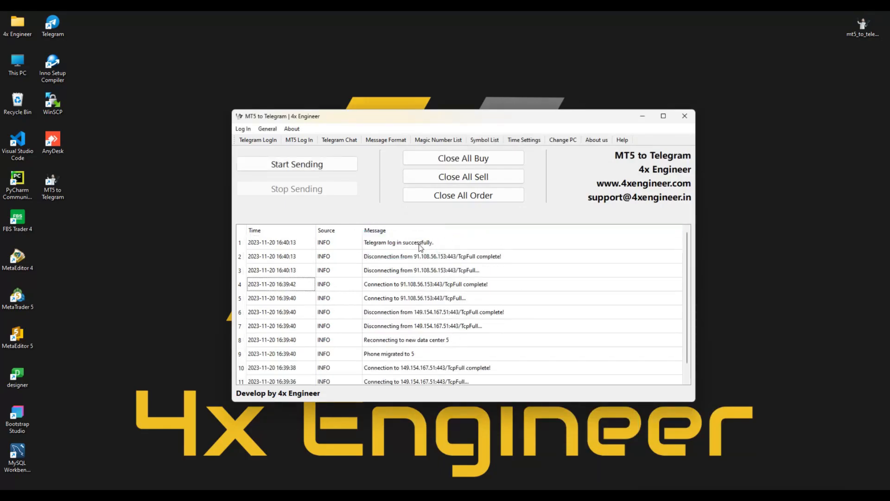
left_click(419, 242)
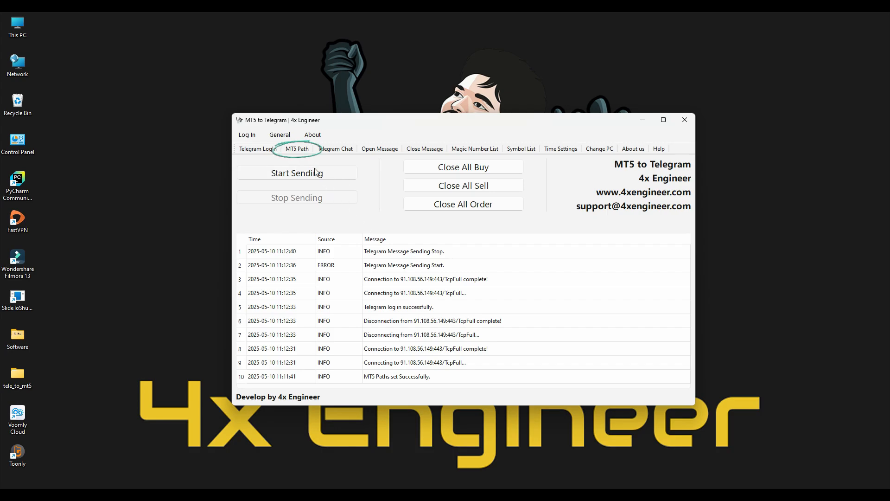
Set the MT5 path to C:\Program Files\MetaTrader 5 EXNESS\terminal64.exe and confirm it
left_click(291, 151)
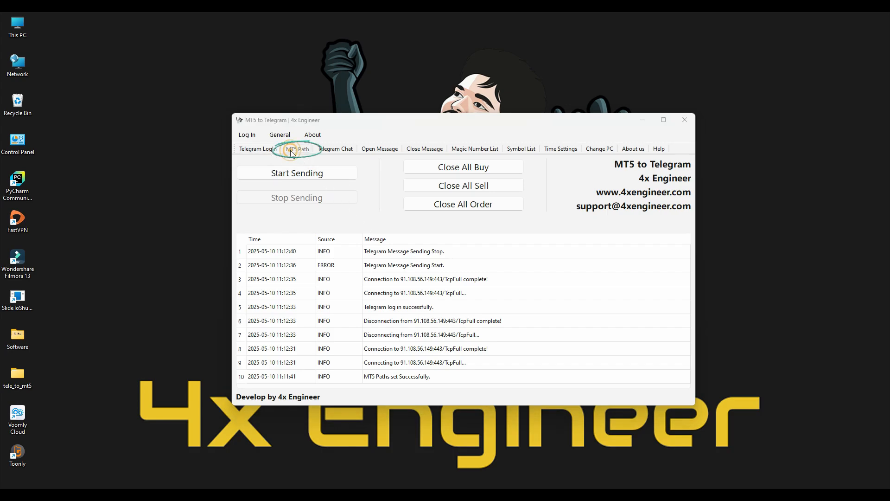
left_click(461, 245)
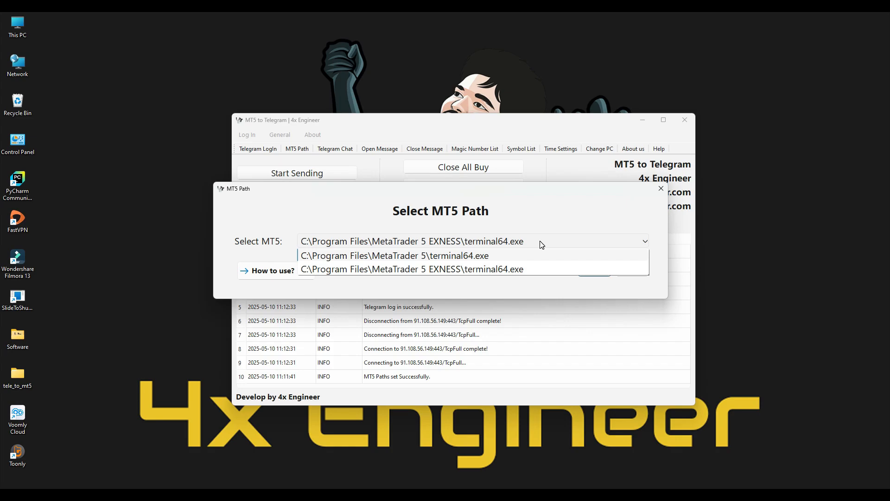
left_click(526, 255)
left_click(523, 243)
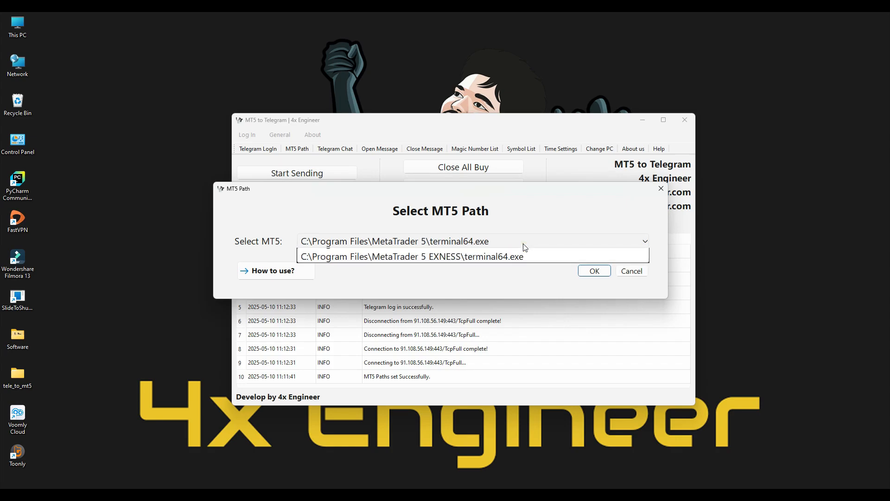
left_click(509, 268)
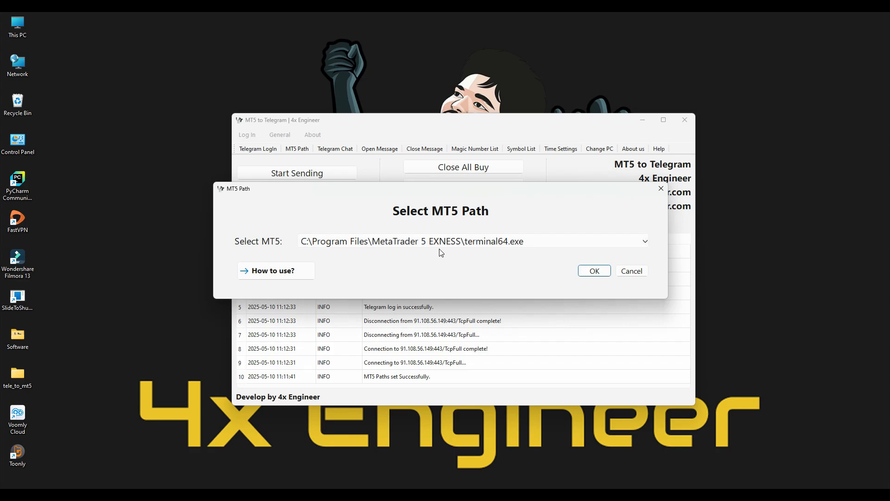
left_click(492, 245)
left_click(484, 268)
left_click(584, 273)
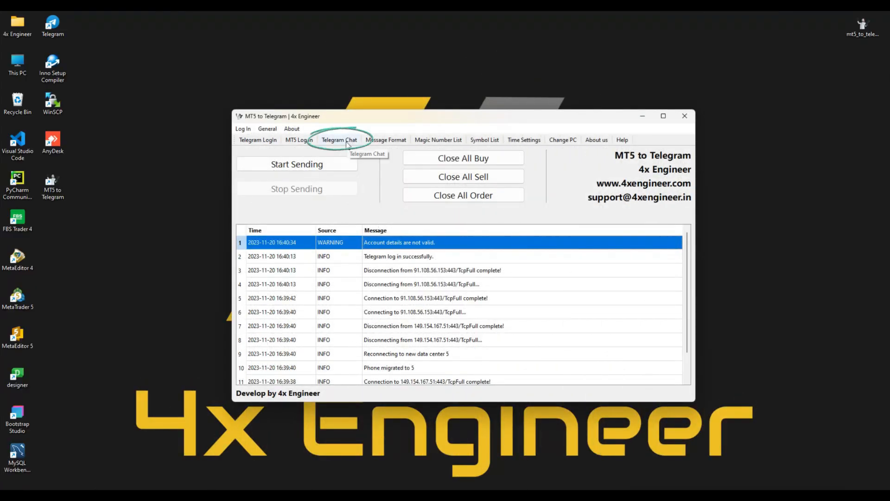
Add Forex Signal, GUJARAT GROUP SURAT ONLINE GROUP, ONLINE GROUP SURAT BUSINESS and Surat digital marketing 1 to the trade chats
left_click(342, 140)
left_click_drag(430, 136, 449, 146)
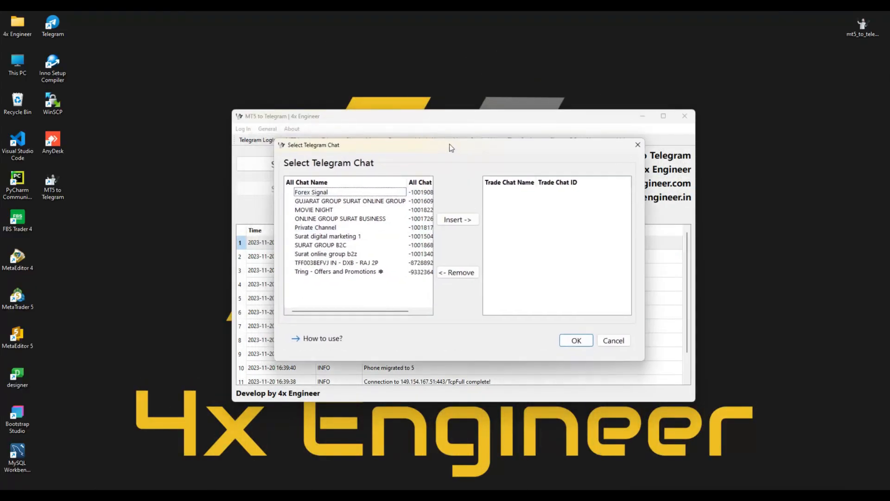
left_click(364, 193)
left_click(361, 201)
left_click(353, 191)
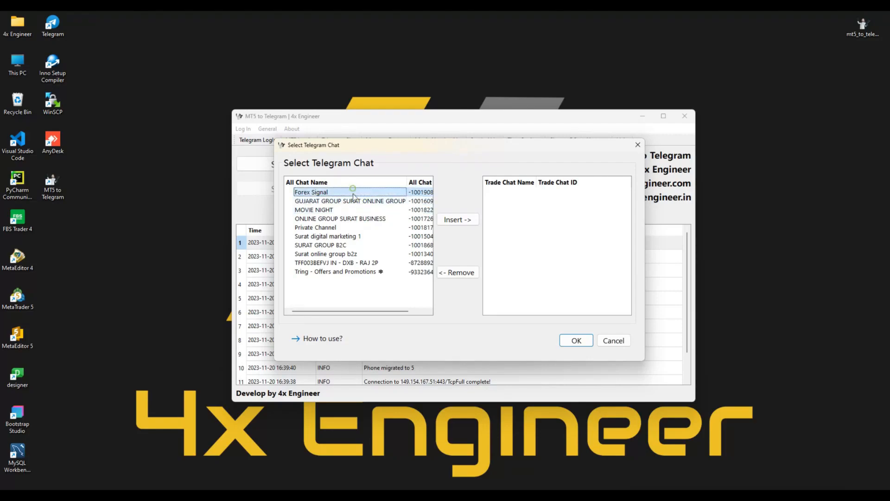
left_click(350, 202, "ctrl")
left_click(351, 219, "ctrl")
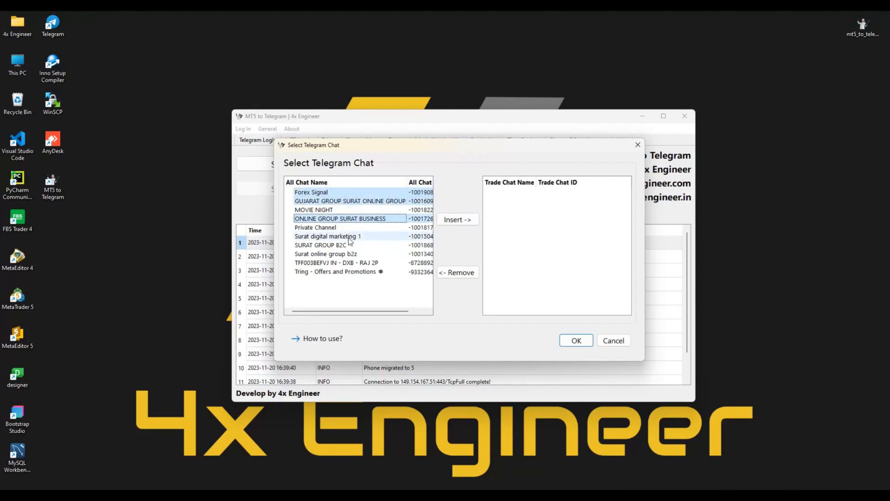
left_click(349, 237, "ctrl")
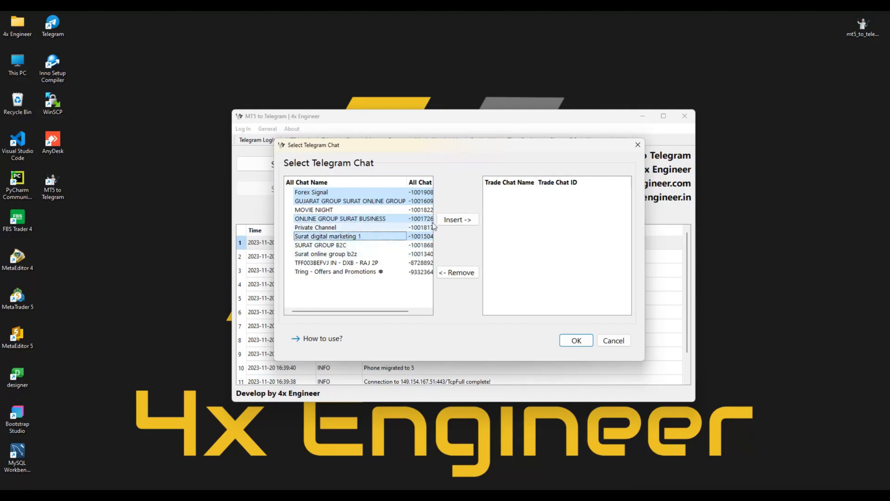
left_click(449, 220)
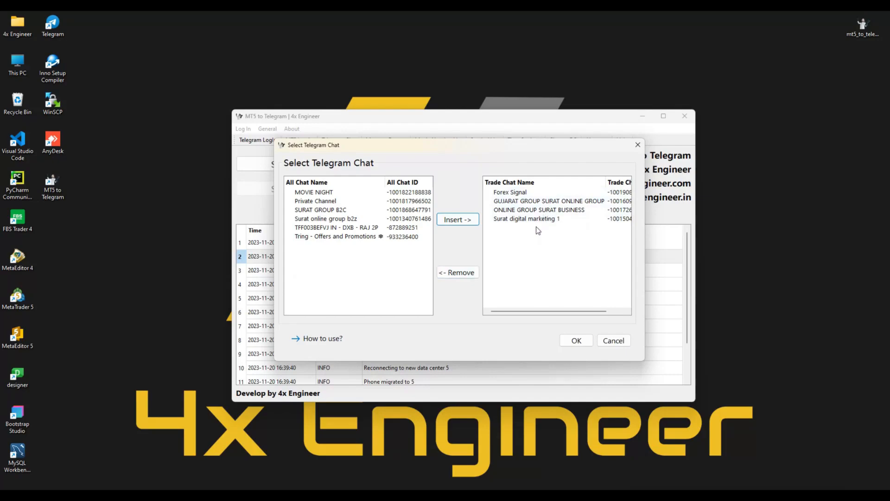
Remove GUJARAT GROUP SURAT ONLINE GROUP, ONLINE GROUP SURAT BUSINESS and Surat digital marketing 1 from the trade chats
left_click(530, 203)
left_click_drag(531, 205, 522, 220)
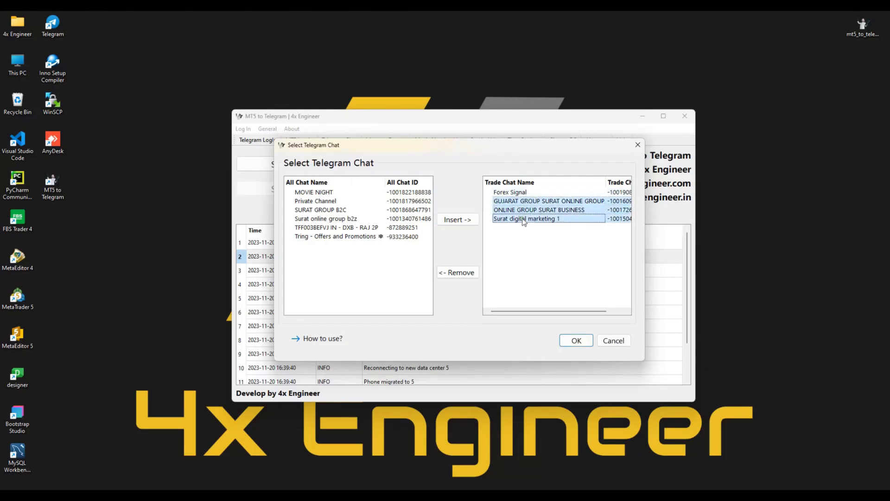
left_click(451, 274)
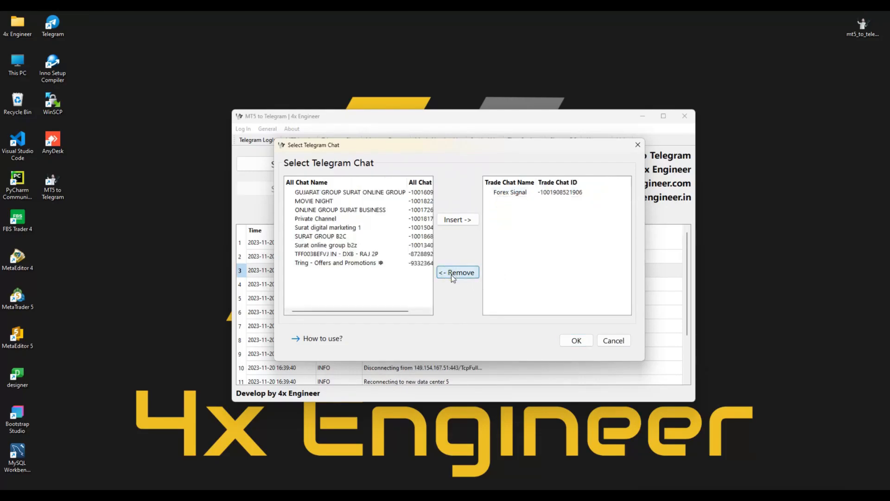
Add Private Channel to the trade chats and save the chat selection
left_click(324, 218)
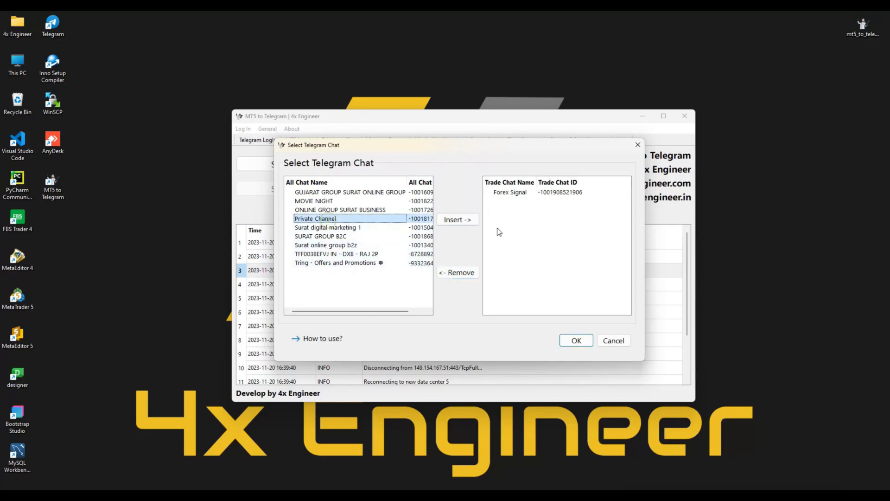
left_click(457, 219)
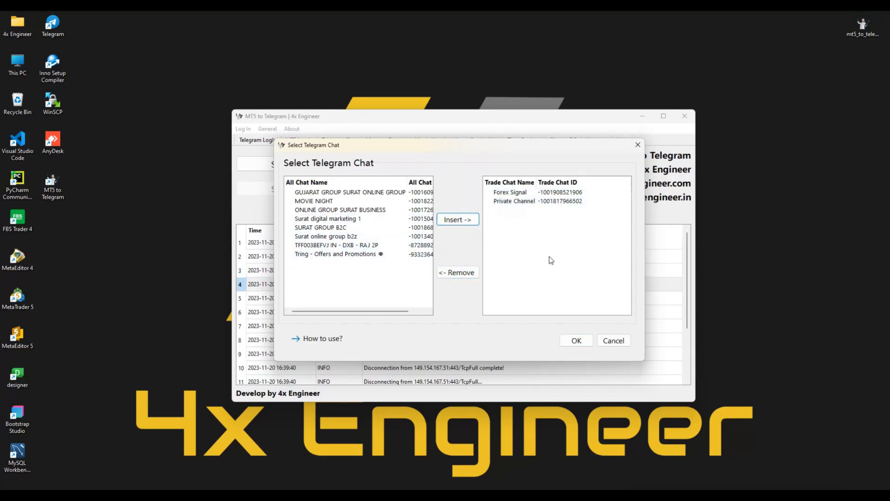
left_click(576, 341)
left_click(411, 243)
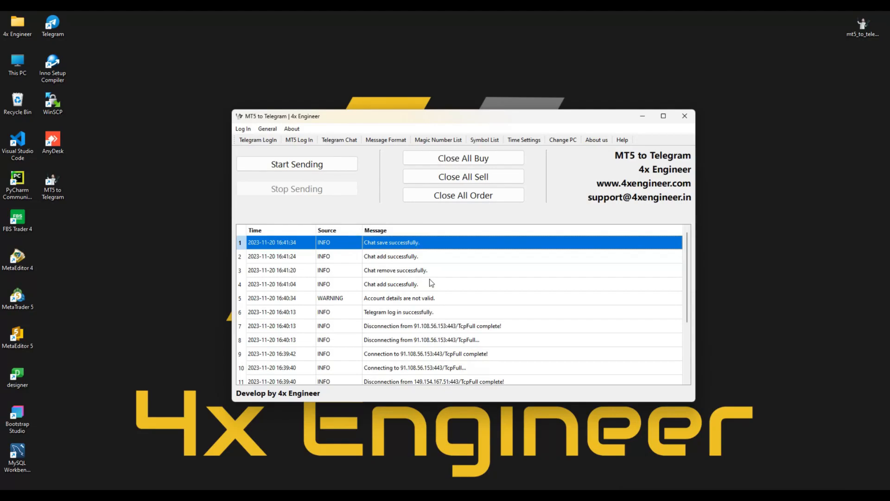
Clear the message format and rebuild it as "{order_type} {order_symbol} @ {order_open_price}" using the order placeholders
left_click(385, 139)
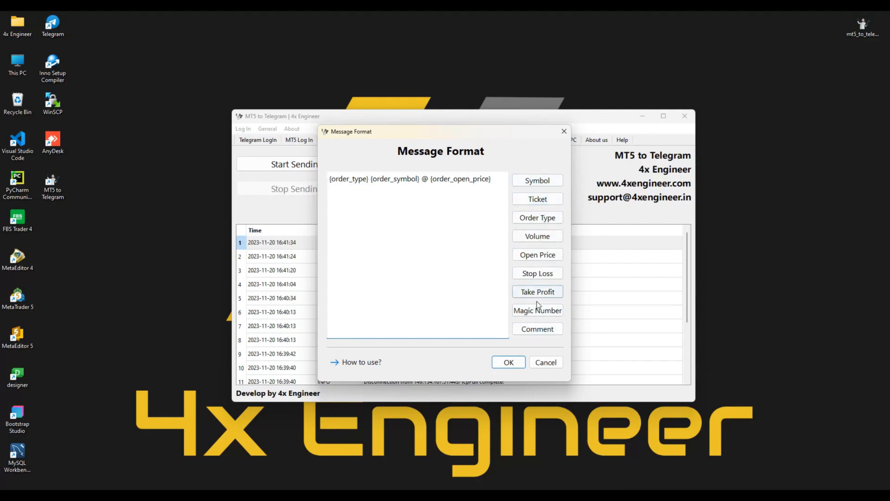
left_click_drag(503, 182, 331, 179)
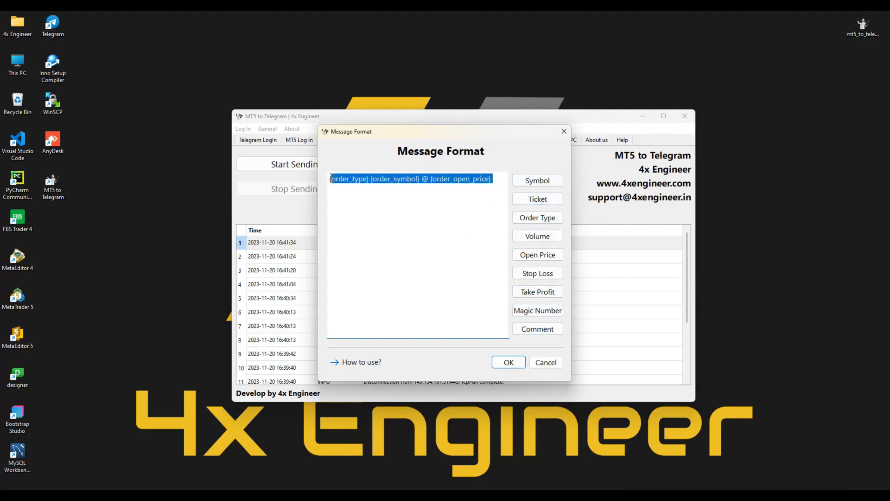
key("BackSpace")
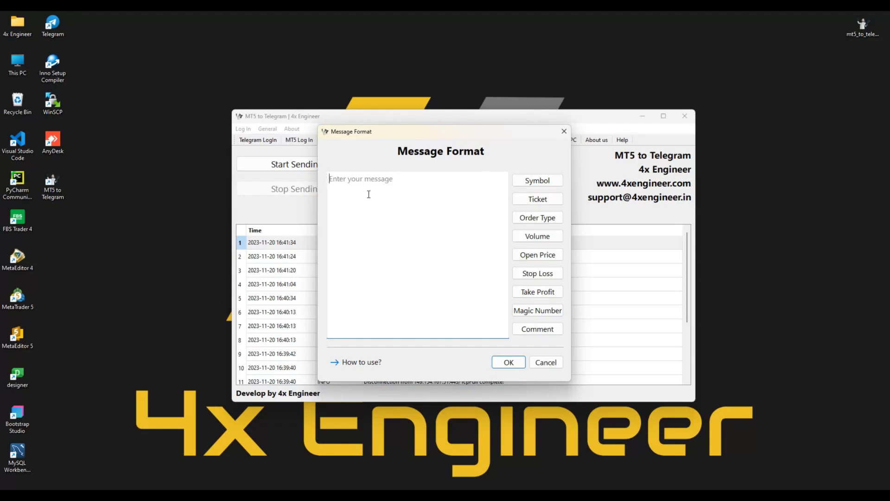
left_click(546, 219)
left_click(542, 182)
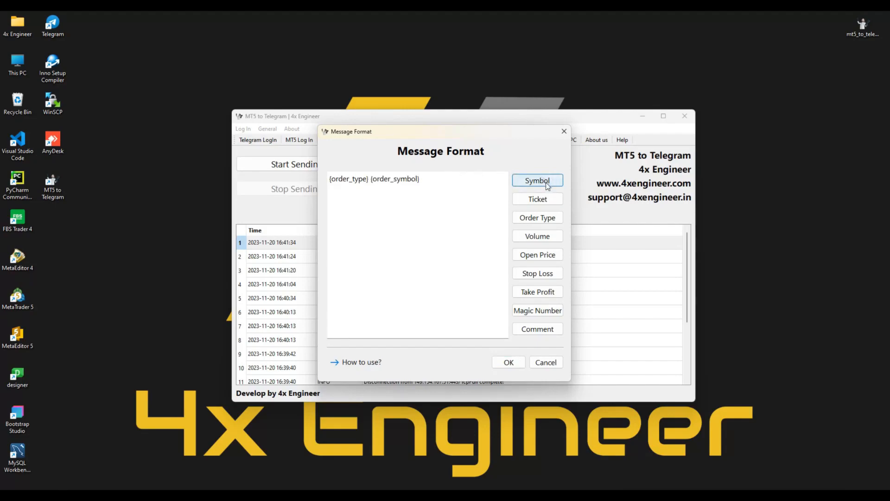
left_click(452, 181)
type("@")
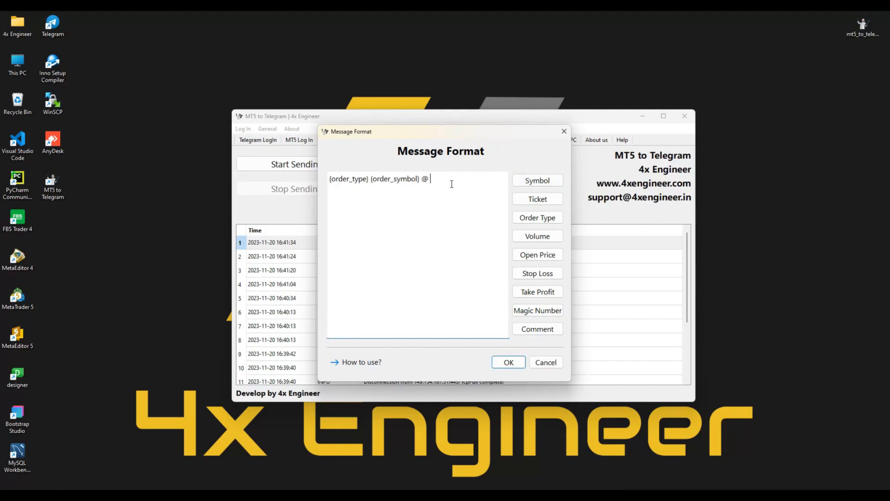
left_click(530, 265)
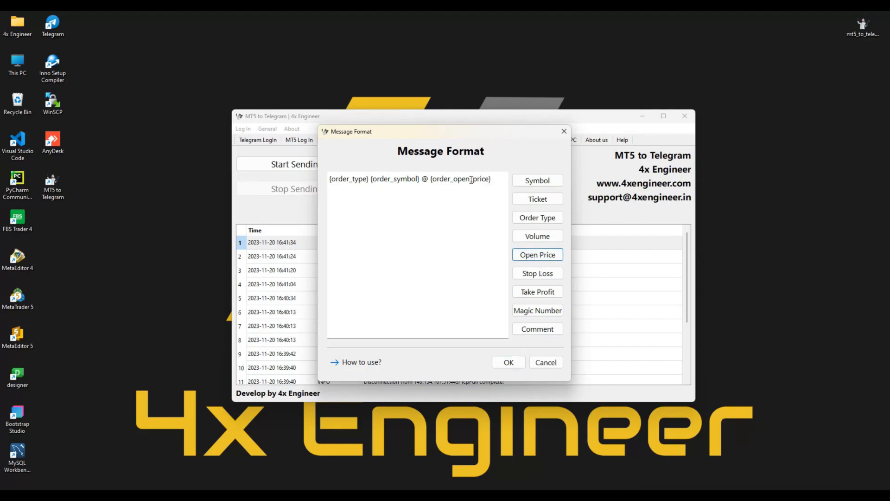
Add the lines "Ticket: {order_ticket}" and "Volume: {order_volume}" below the first line of the message format
left_click(498, 182)
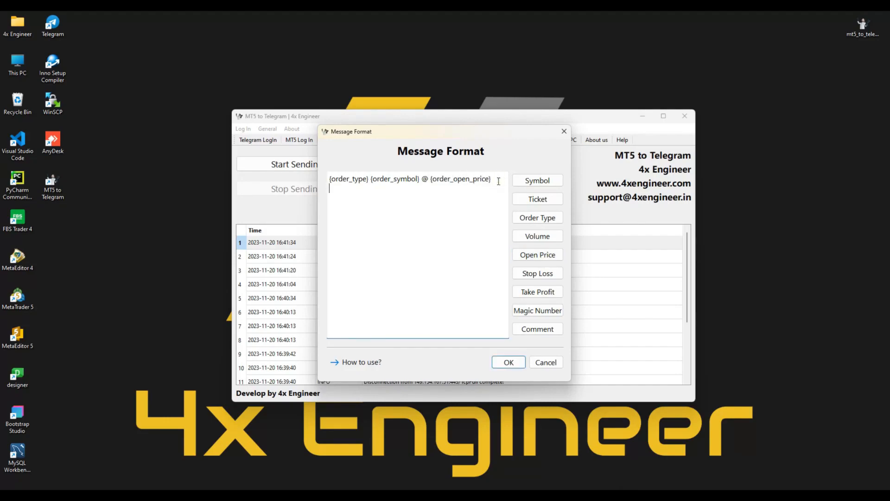
key("Caps_Lock")
type("T")
key("Caps_Lock")
type("icket:")
left_click(533, 201)
key("Caps_Lock")
type("V")
key("Caps_Lock")
type("olume:")
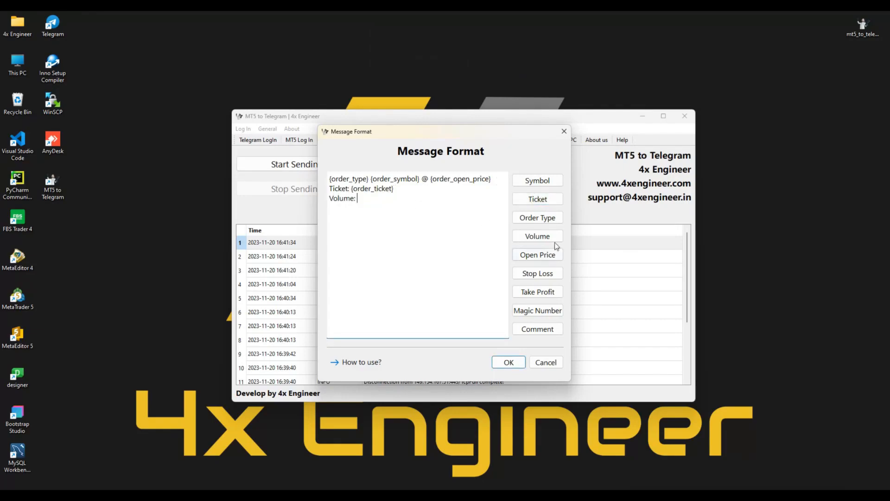
left_click(549, 235)
Add the lines "SL: {order_stop_loss}" and "TP: {order_take_profit}" below the volume line
left_click(422, 199)
key("Return")
key("Caps_Lock")
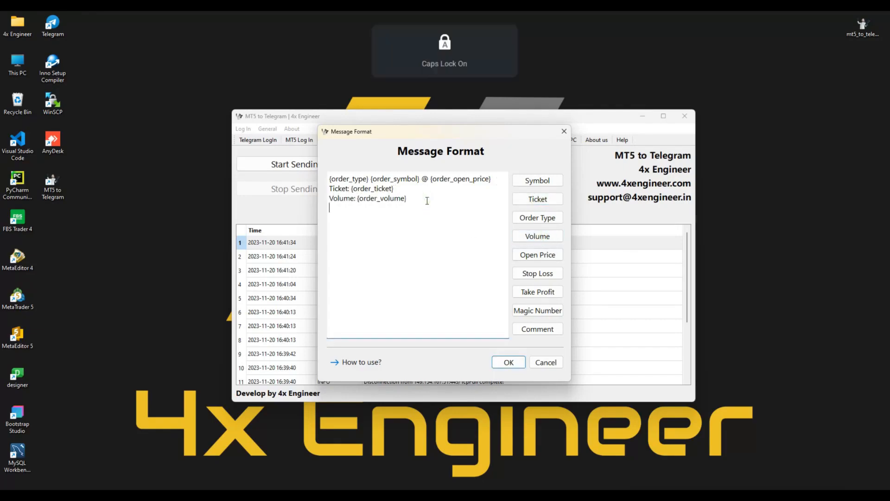
type("SL:")
left_click(538, 273)
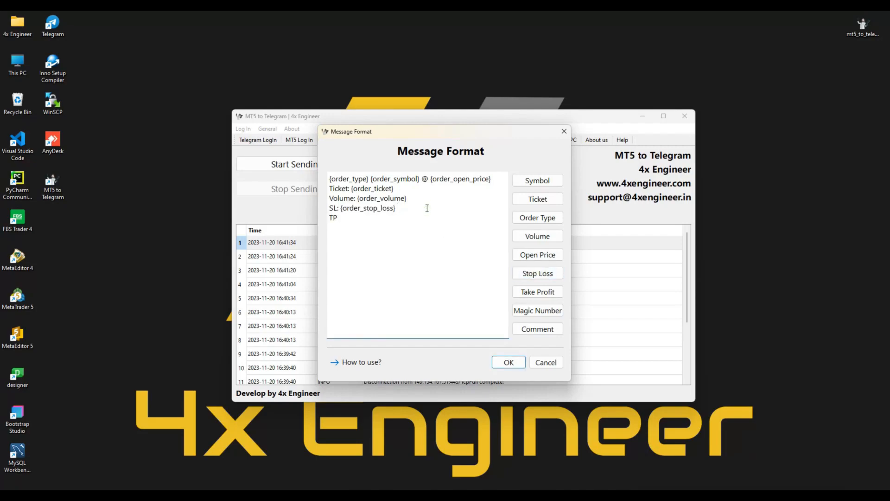
left_click(535, 292)
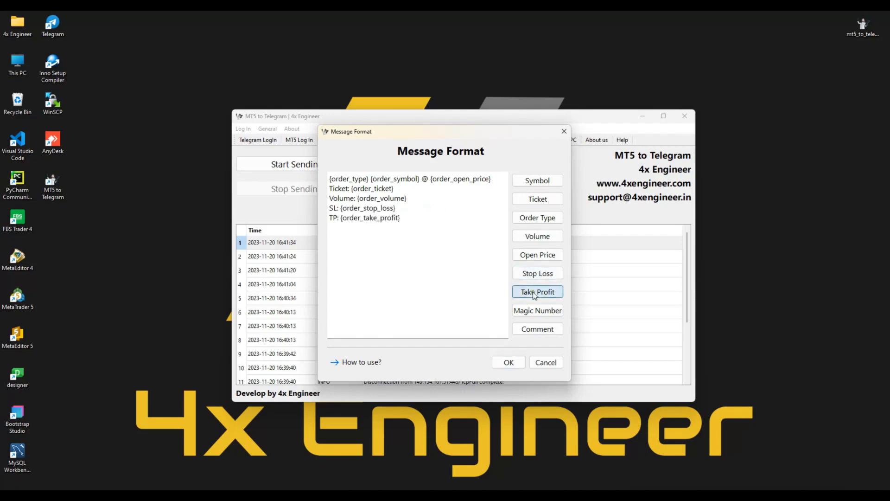
Add the lines "Magic Number: {order_magic_number}" and "Comment: {order_comment}", and save the message format
key("Return")
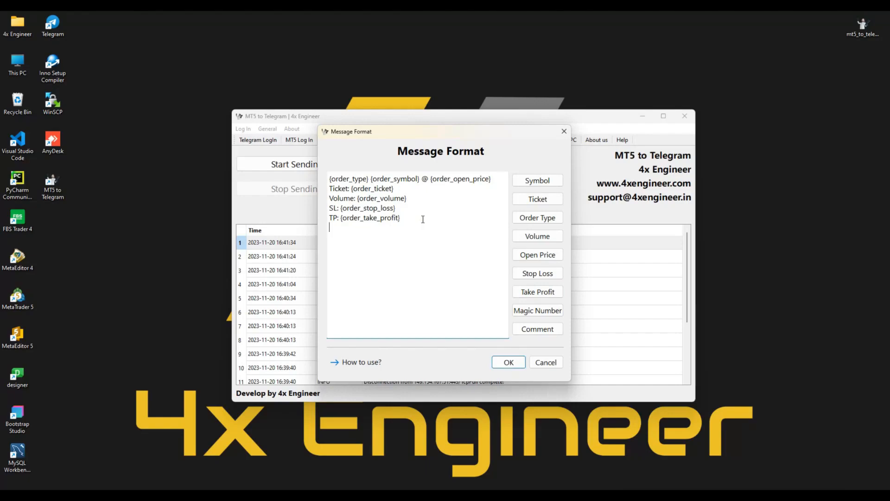
type("M")
key("Caps_Lock")
type("Number:")
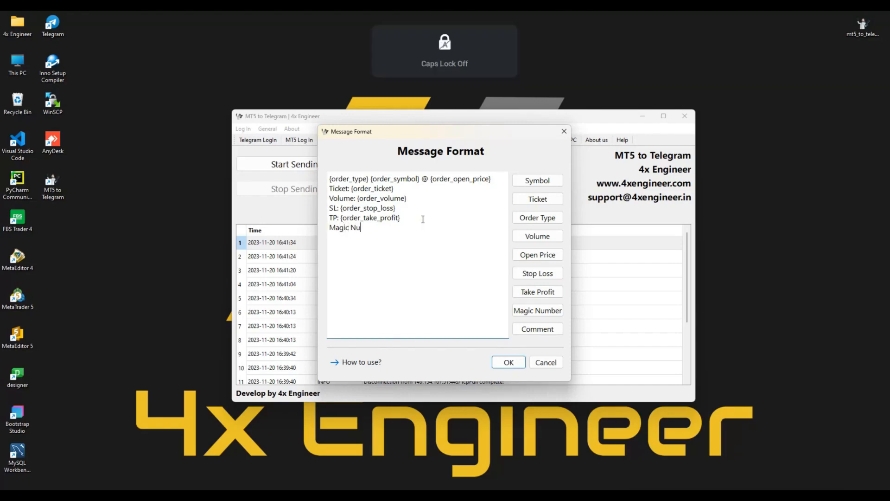
left_click(538, 310)
key("Return")
key("Caps_Lock")
type("C")
key("Caps_Lock")
type("omment:")
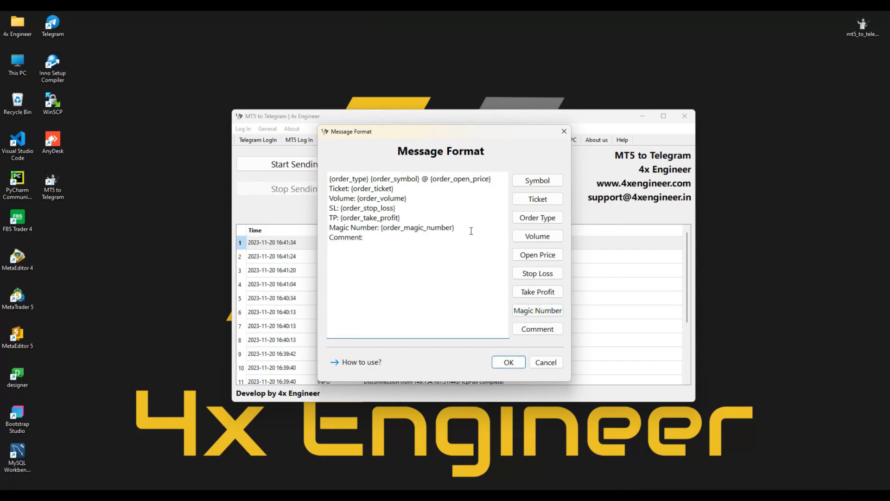
left_click(537, 329)
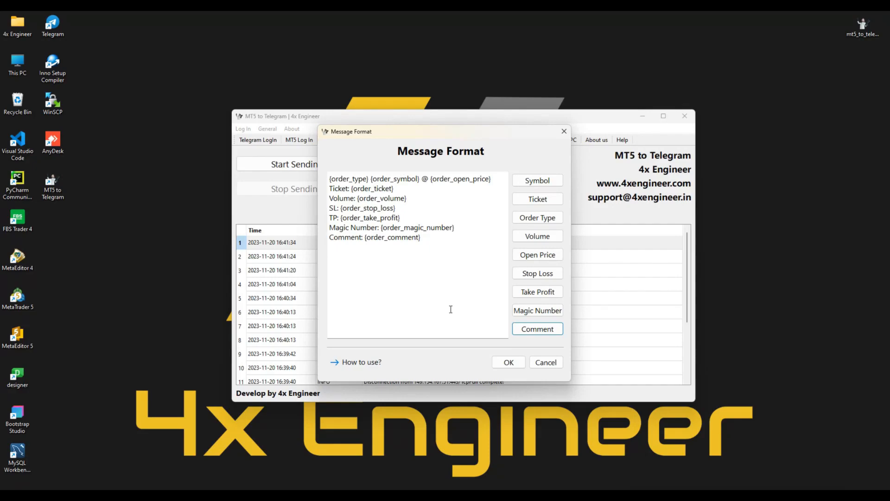
left_click(500, 366)
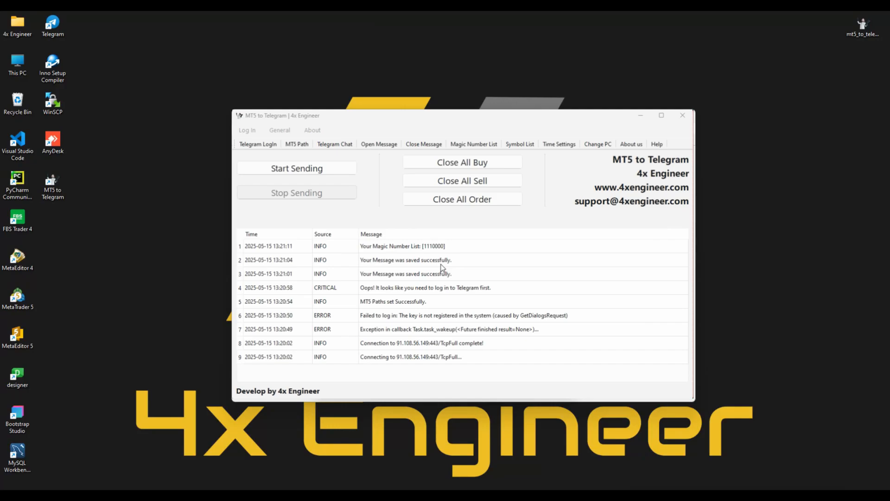
Clear the close message format and rebuild its first line as "Close {symbol} {type} {price}"
left_click(424, 144)
left_click_drag(422, 194, 355, 181)
key("BackSpace")
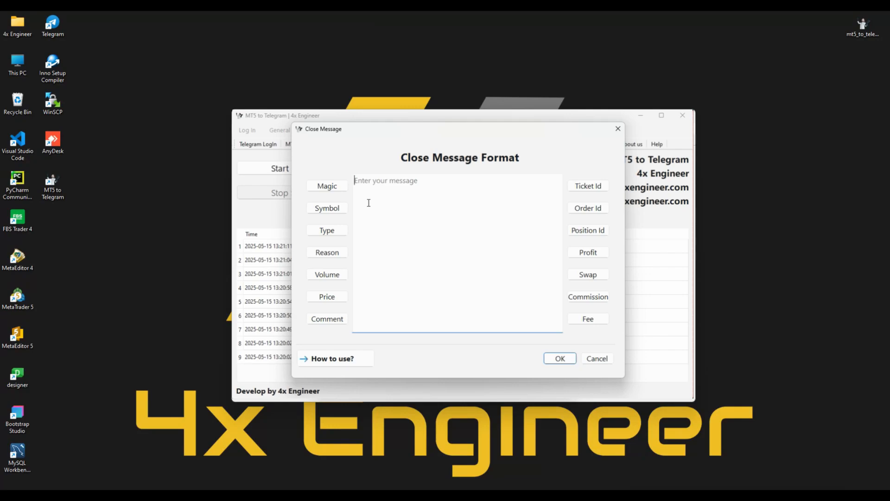
type("Close")
double_click(378, 181)
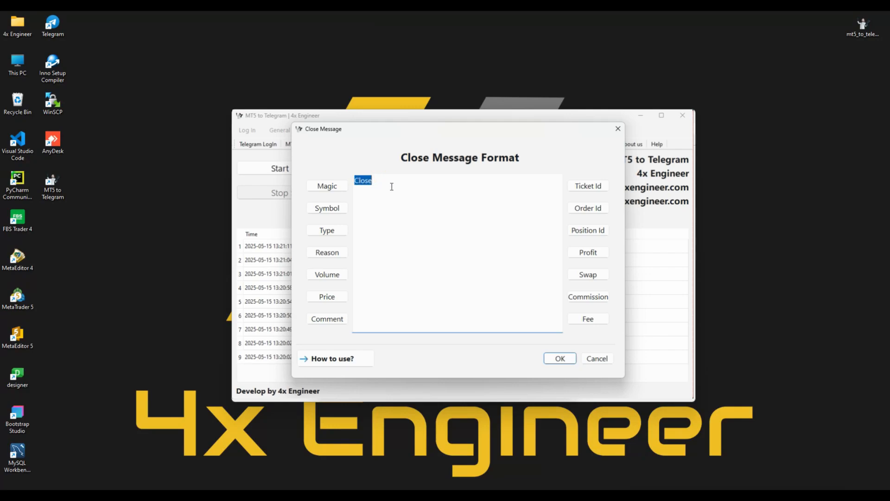
left_click(386, 179)
left_click(336, 211)
double_click(383, 180)
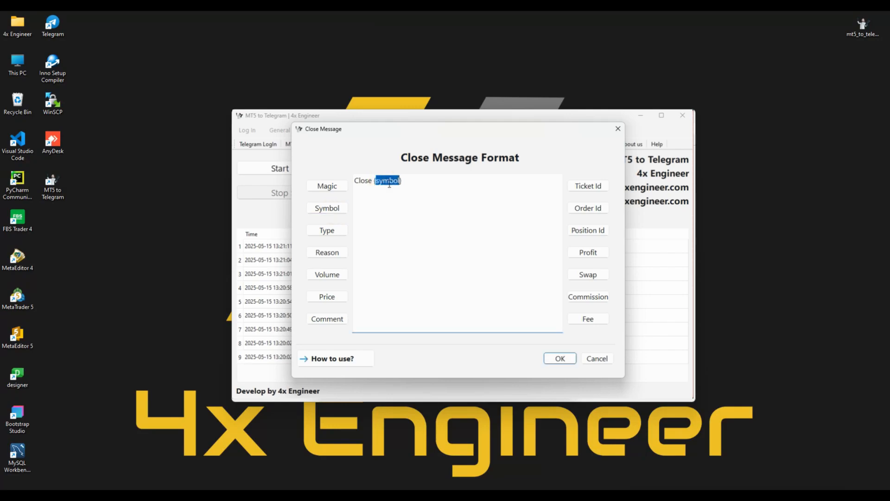
left_click(391, 186)
left_click(334, 229)
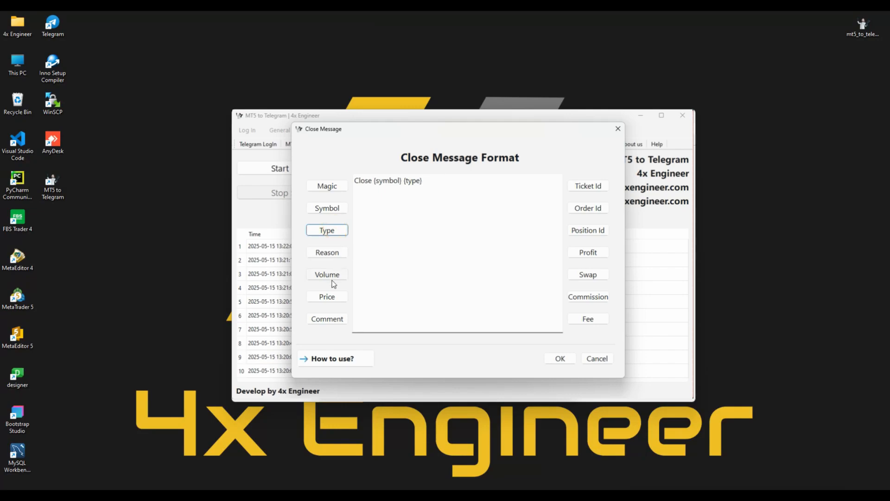
left_click(332, 298)
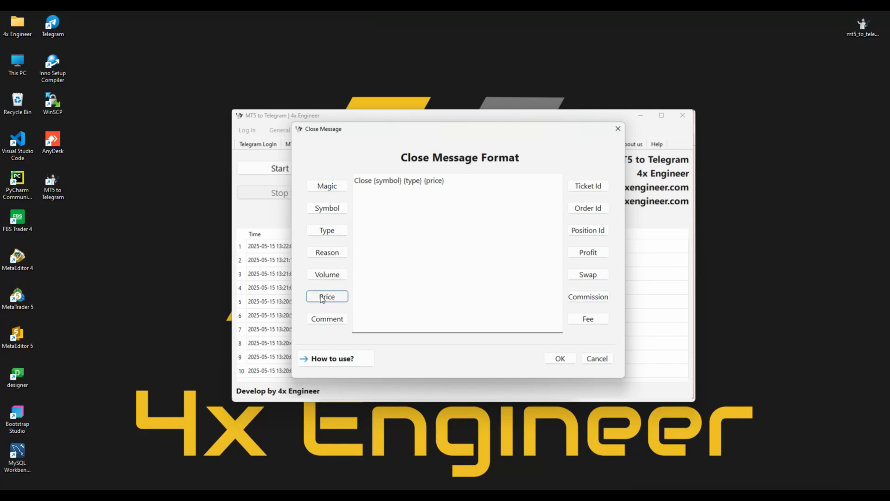
Add the {reason} placeholder on a second line of the close message format
left_click(448, 183)
key("Return")
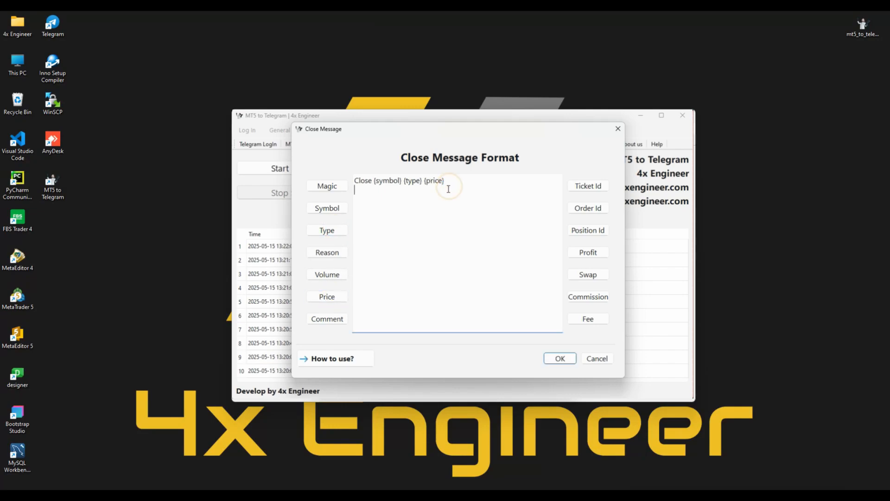
left_click(333, 253)
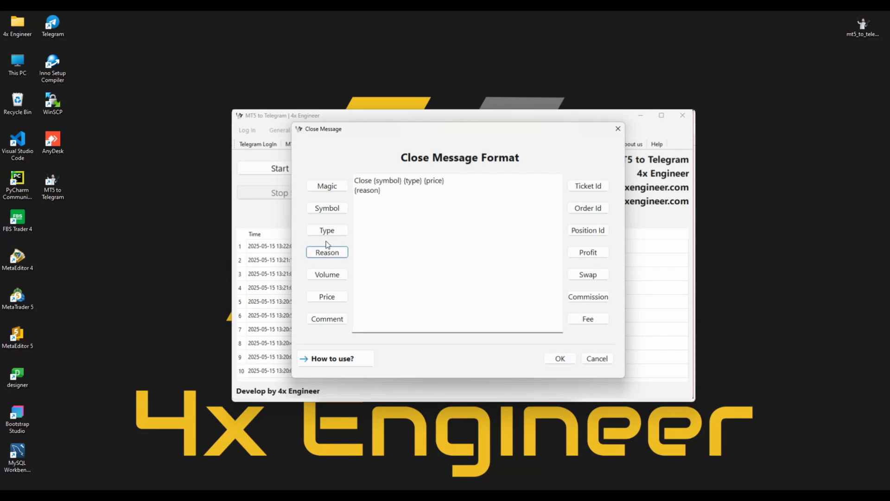
Append the volume, comment, magic, ticket, order, position ID, profit, swap, commission and fee placeholders after {reason} in the close message
left_click(391, 195)
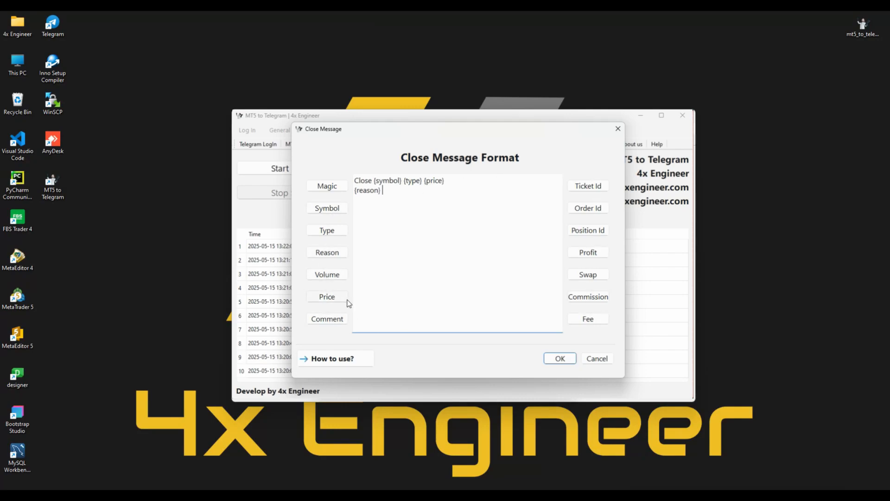
left_click(328, 275)
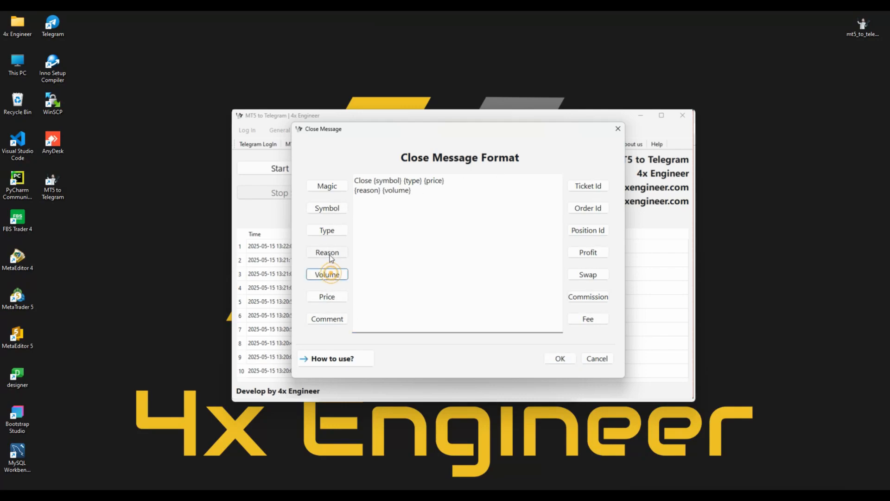
left_click(328, 319)
left_click(326, 186)
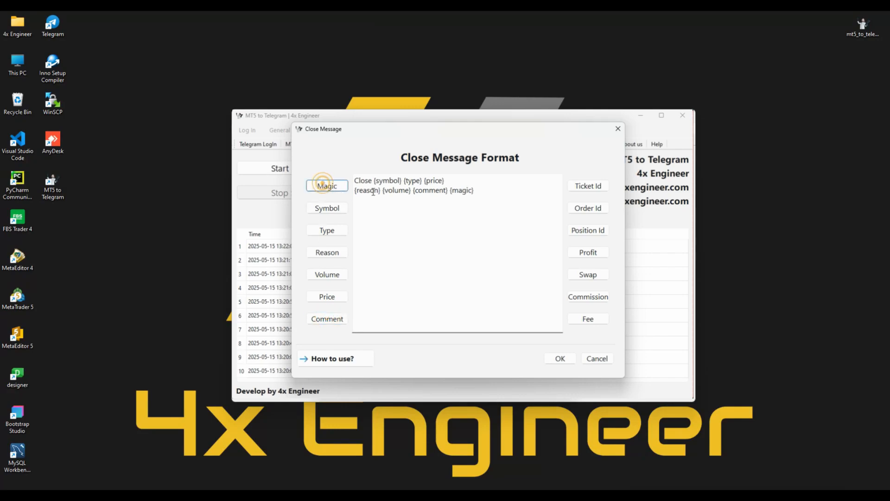
left_click(584, 183)
left_click(591, 209)
left_click(591, 233)
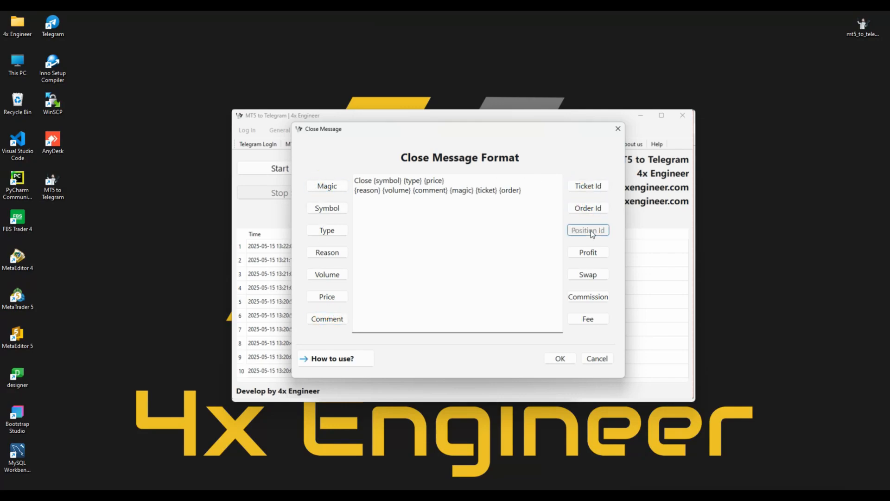
left_click(593, 253)
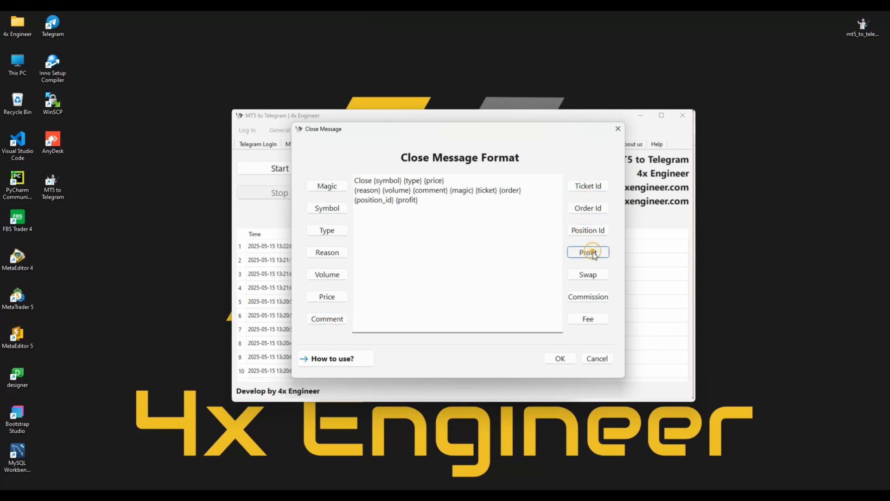
left_click(599, 275)
left_click(587, 296)
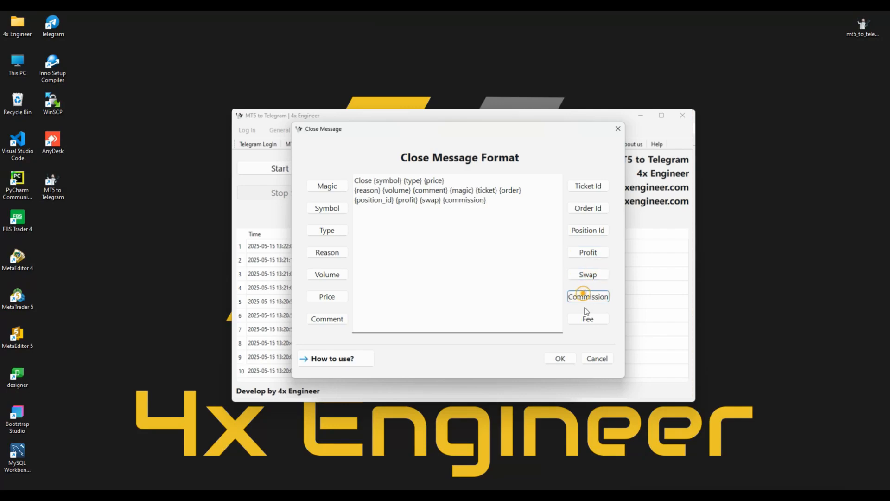
left_click(586, 318)
Delete all placeholders that follow {reason} in the close message format
left_click(510, 204)
left_click_drag(510, 204, 382, 191)
key("BackSpace")
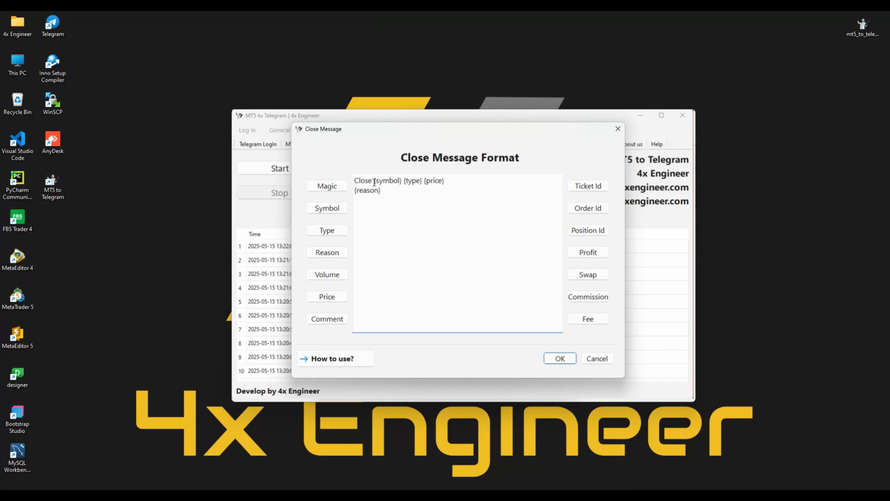
Review the word Close and the symbol, type, price and reason placeholders, and save the close message format
left_click_drag(357, 180, 373, 181)
double_click(384, 183)
left_click(410, 183)
double_click(410, 183)
double_click(433, 180)
left_click(370, 191)
double_click(369, 191)
left_click(552, 361)
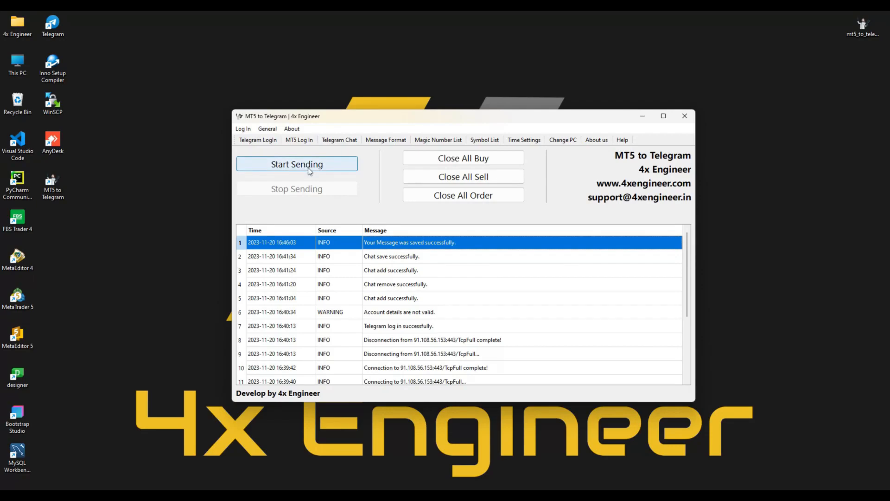
Start sending the MT5 trades to Telegram
left_click(308, 168)
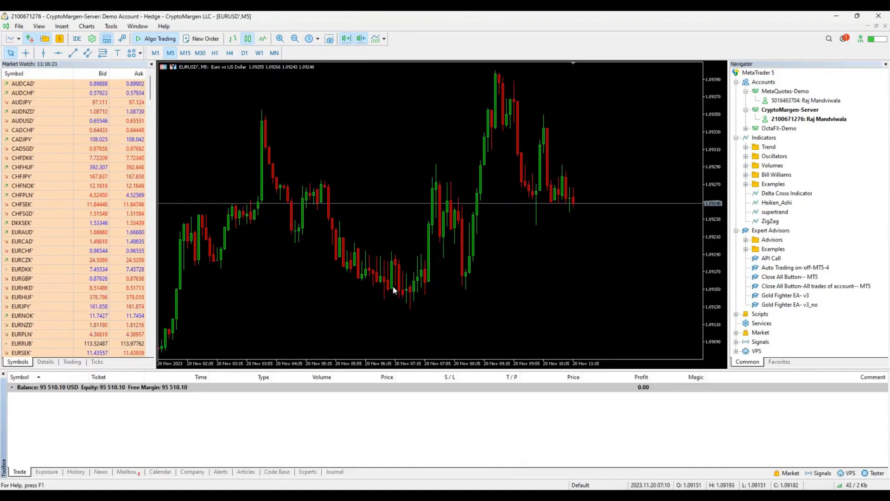
In MetaTrader 5, buy 0.50 lots of EURUSD' at market with the comment "telegram signal"
left_click(560, 469)
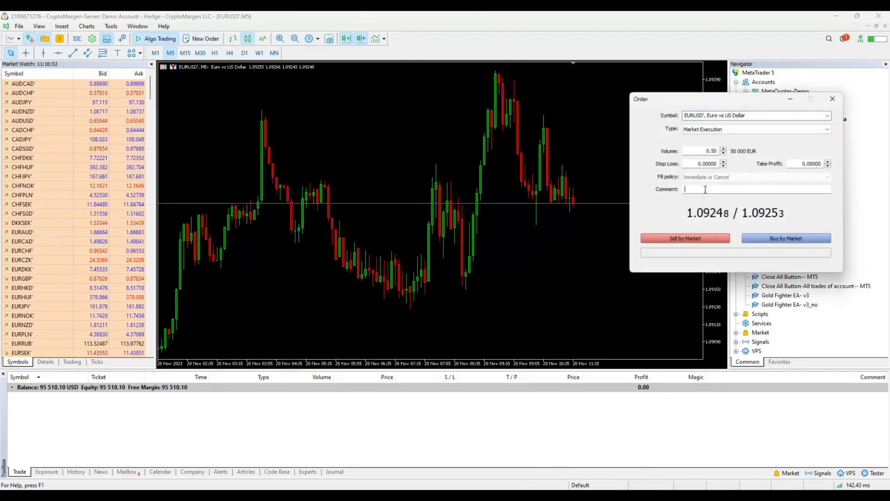
type("telegram si")
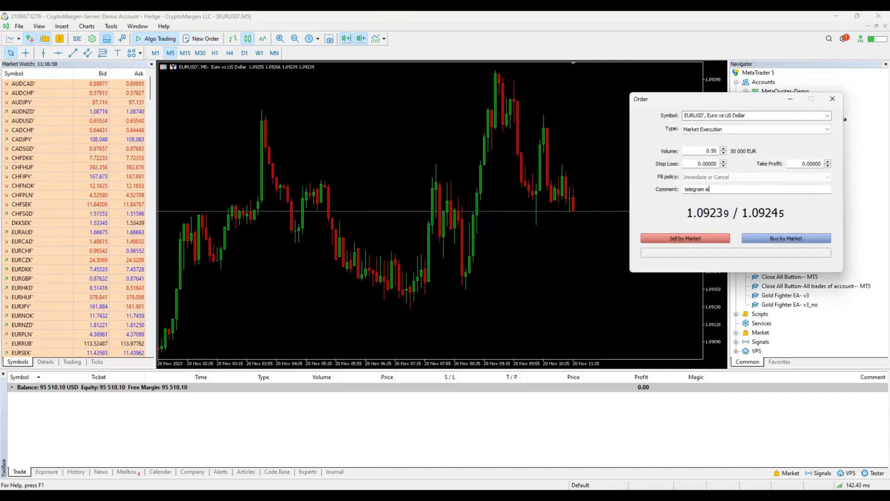
type("gnal")
left_click_drag(727, 100, 510, 126)
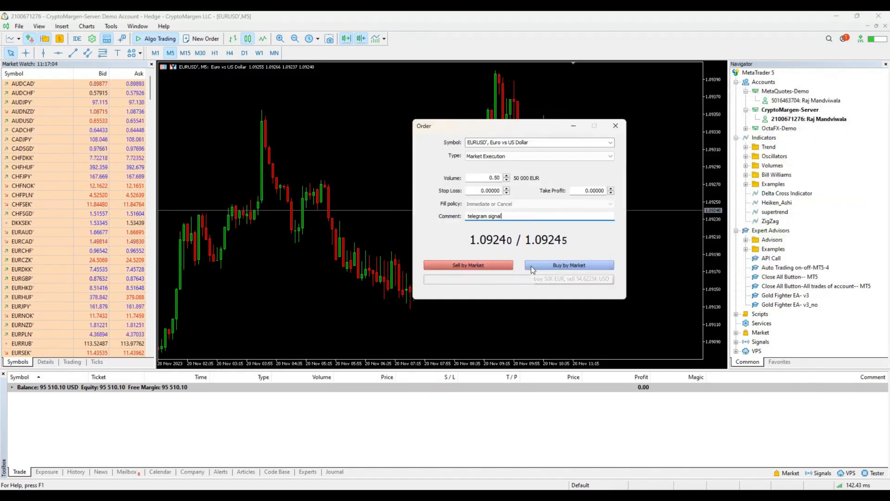
left_click(532, 270)
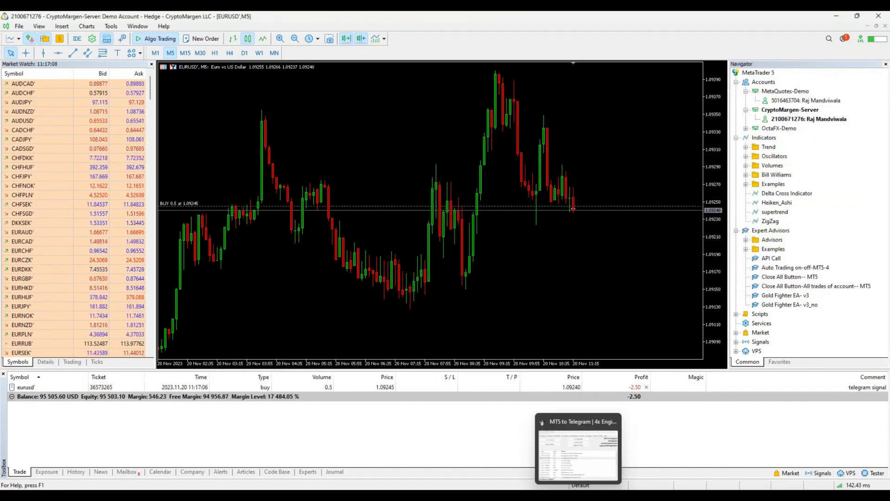
Switch to Telegram and compare the volume, magic number and comment in the Forex Signal message with the open EURUSD' trade
left_click(578, 495)
left_click(578, 495)
left_click(558, 495)
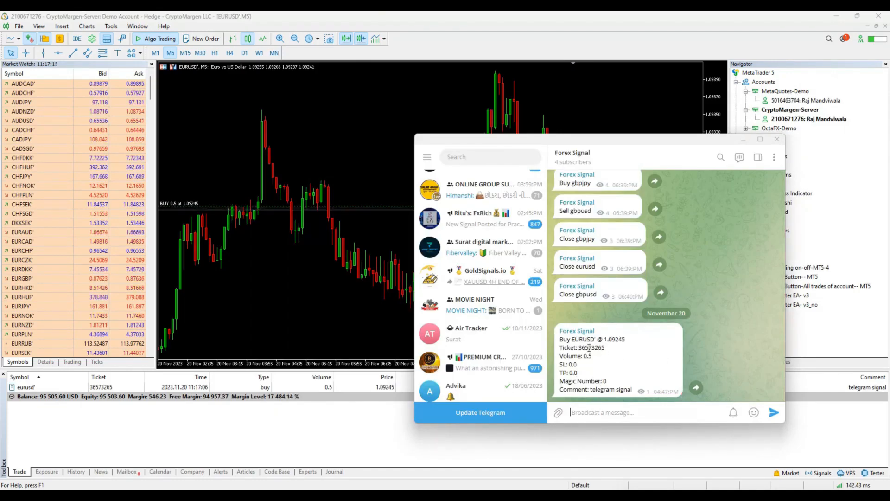
left_click_drag(551, 141, 399, 76)
left_click_drag(426, 284, 447, 293)
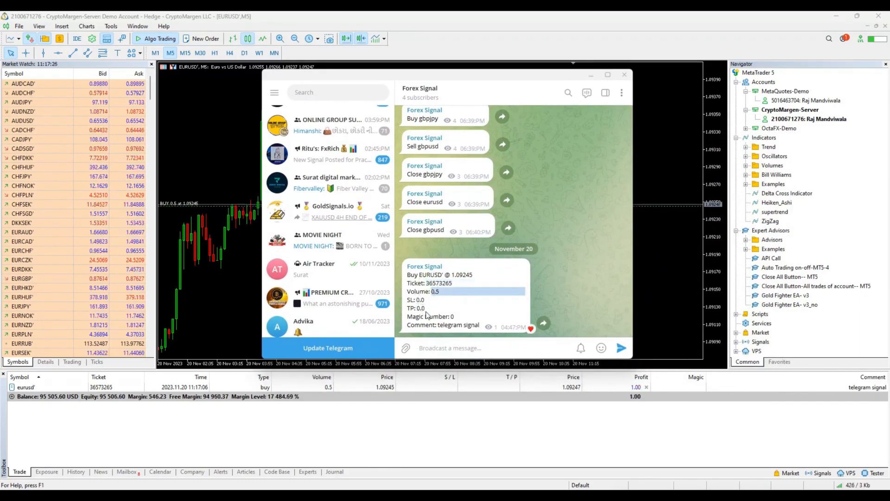
left_click_drag(450, 317, 455, 316)
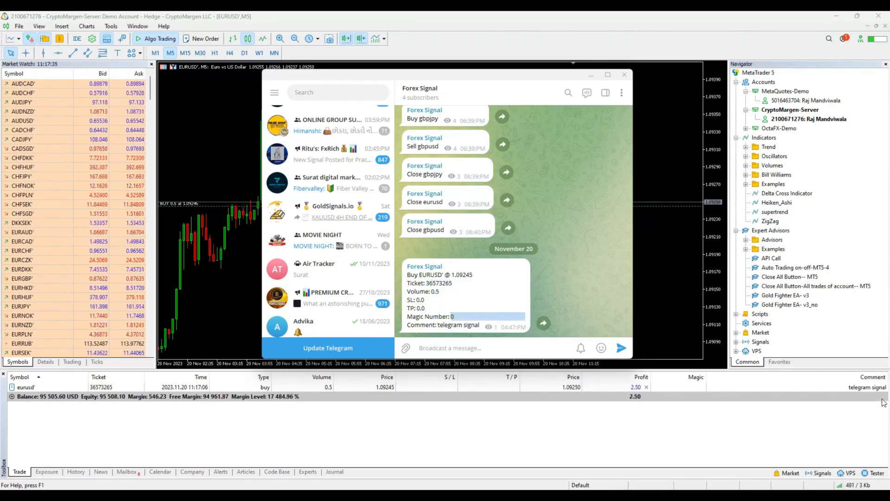
left_click_drag(437, 325, 465, 321)
left_click(590, 75)
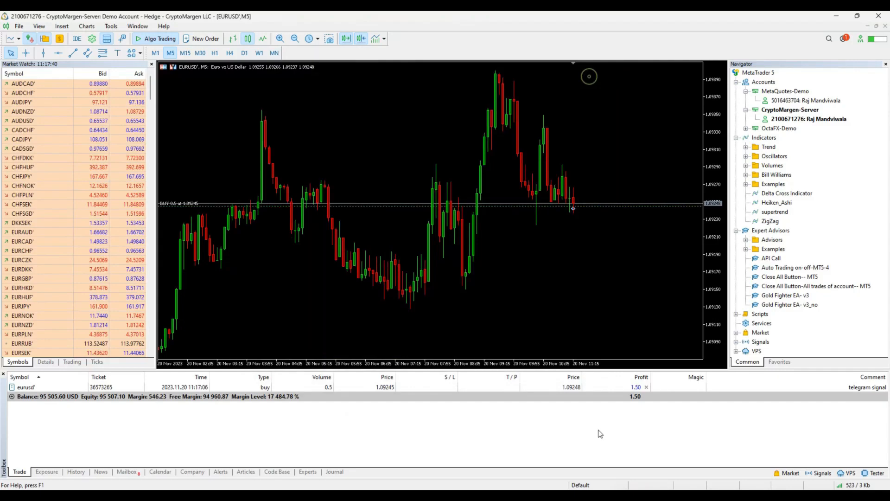
Buy 0.50 lots of EURUSD' at market with stop loss 1.09010 and take profit 1.09390
left_click(201, 39)
double_click(489, 191)
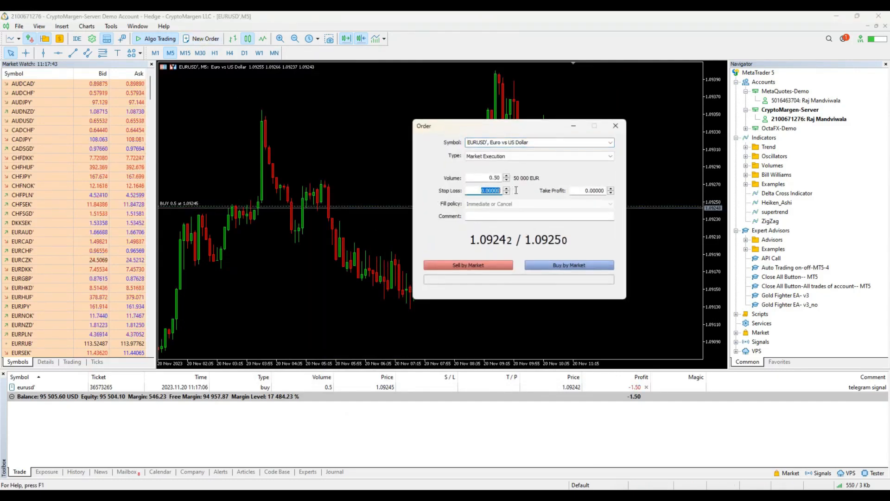
type("1.00000")
type("09")
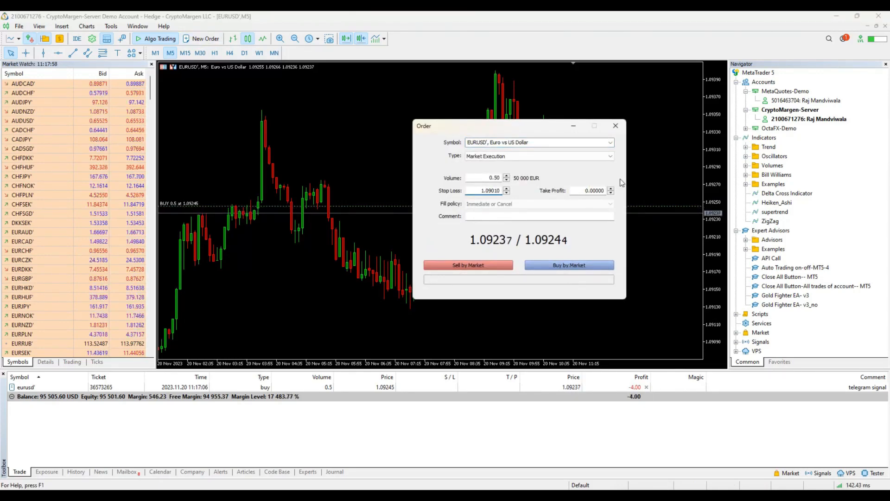
type("1")
key("Tab")
type("1.0939")
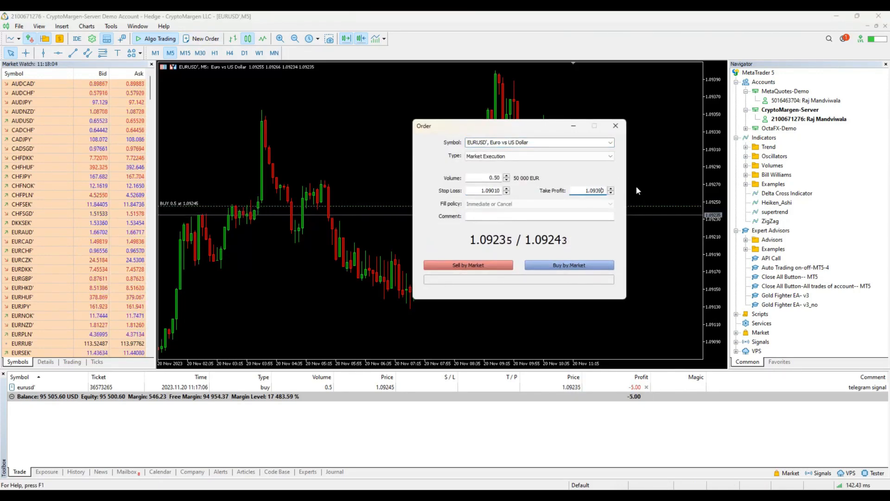
left_click(563, 265)
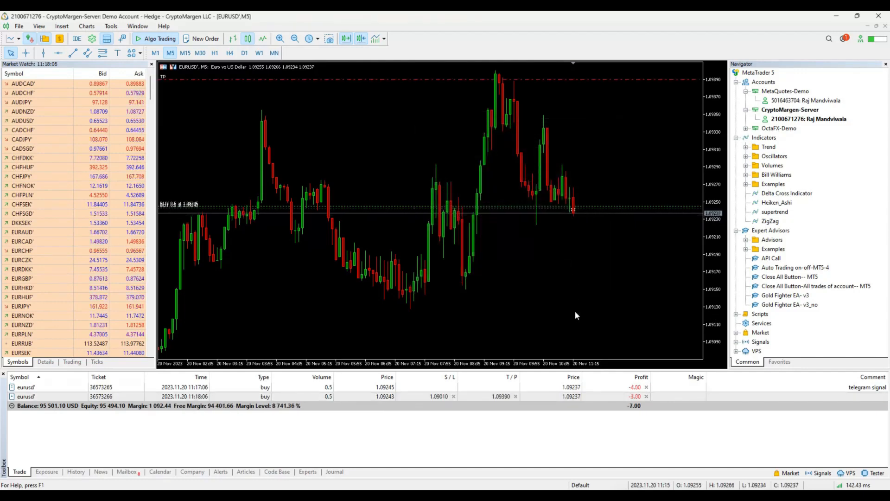
Switch to Telegram and check the SL and TP values in the newest Forex Signal message against the new trade
left_click(547, 497)
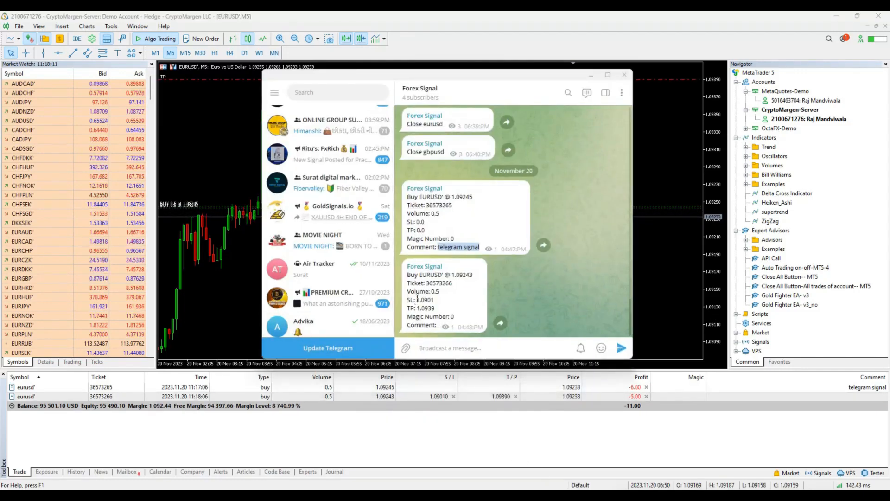
left_click_drag(417, 300, 435, 309)
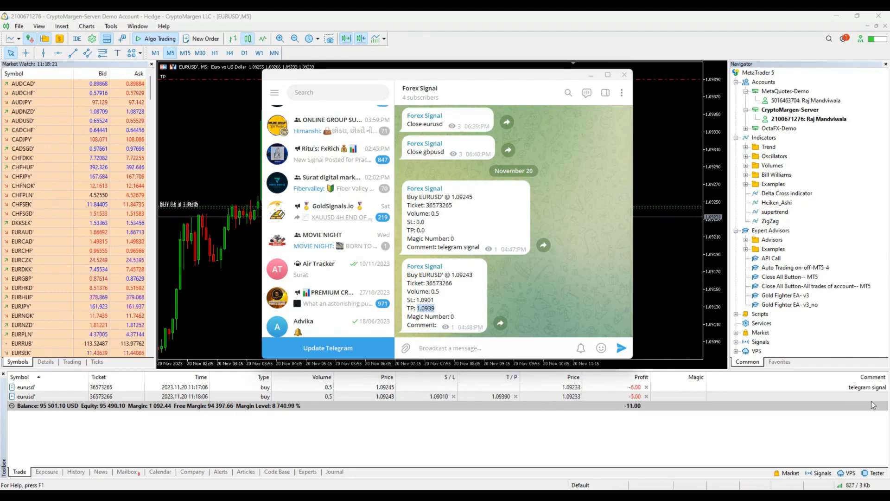
left_click(590, 75)
In MT5 to Telegram, remove the magic number, comment and ticket lines from the open message format and save it
left_click(568, 494)
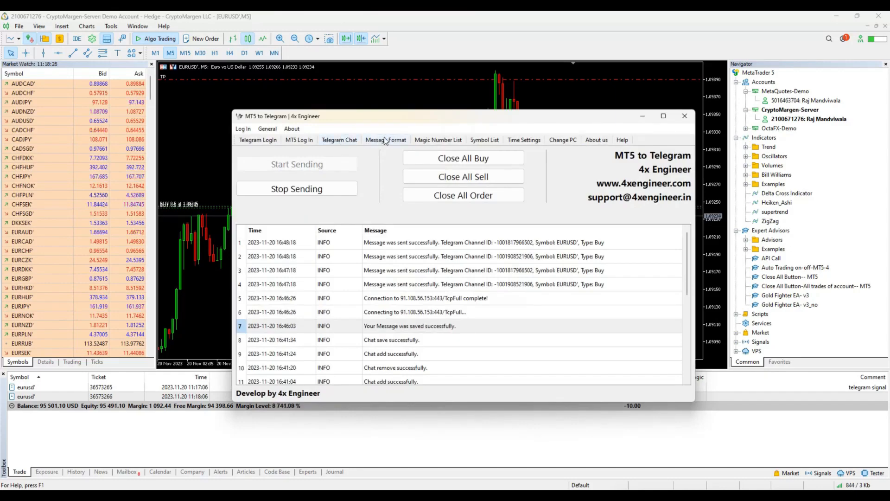
left_click(386, 140)
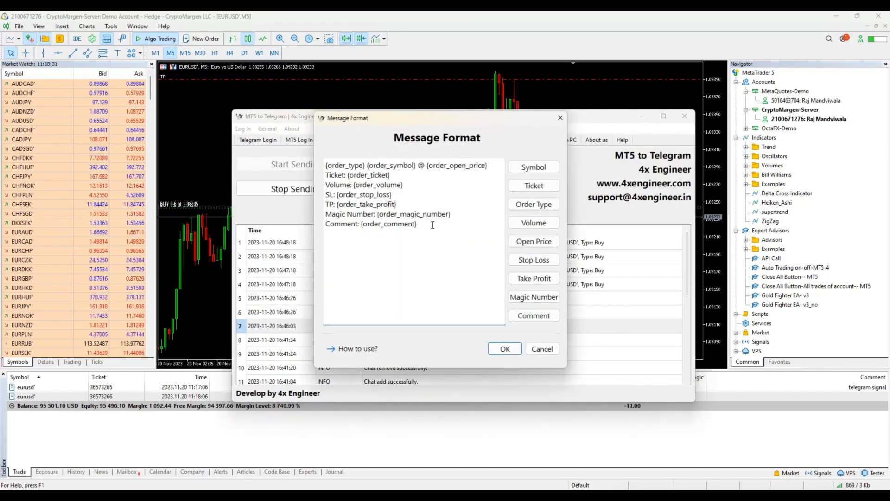
left_click_drag(431, 224, 321, 215)
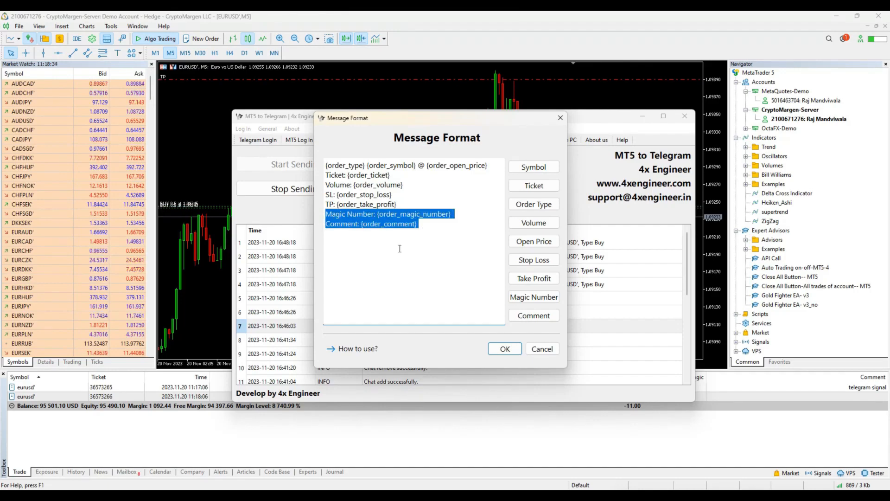
key("Delete")
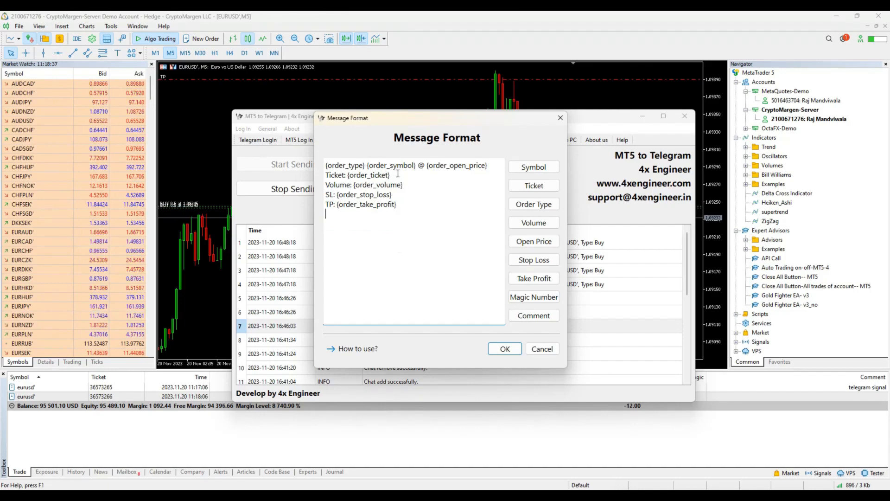
left_click_drag(396, 175, 326, 174)
key("Delete")
key("Delete")
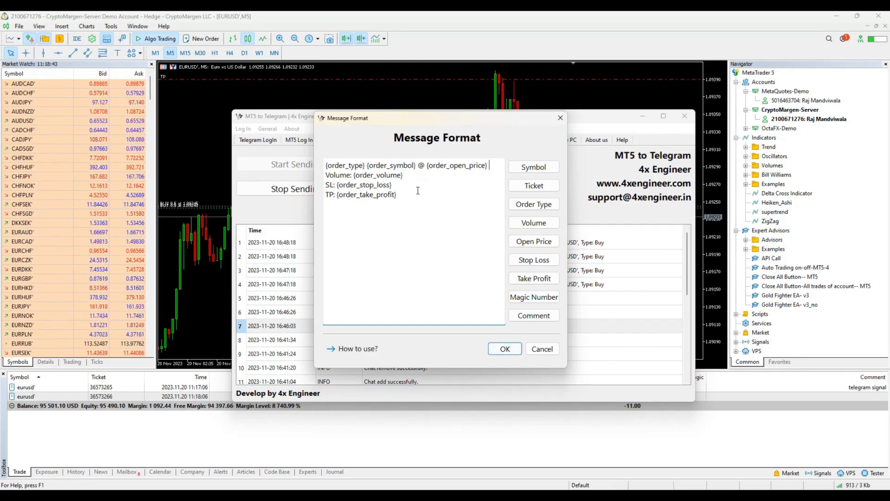
left_click(506, 348)
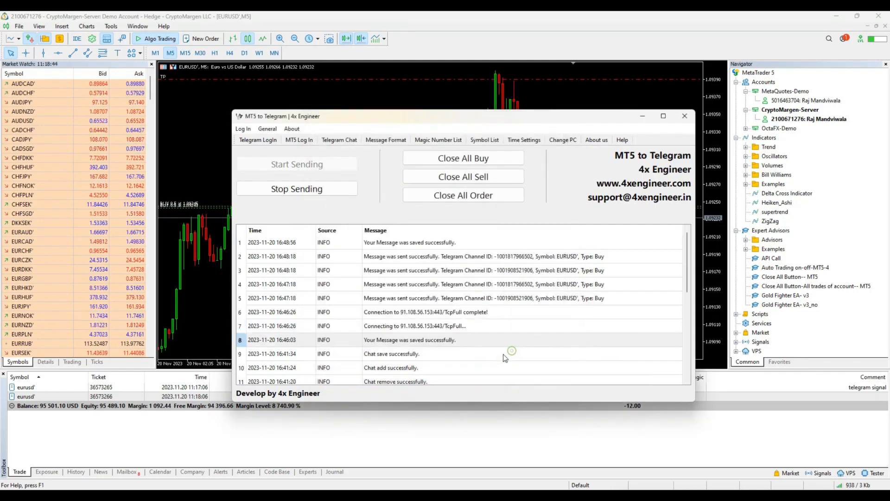
In MetaTrader 5, sell 0.50 lots of EURUSD' at market without stop loss or take profit
left_click(204, 289)
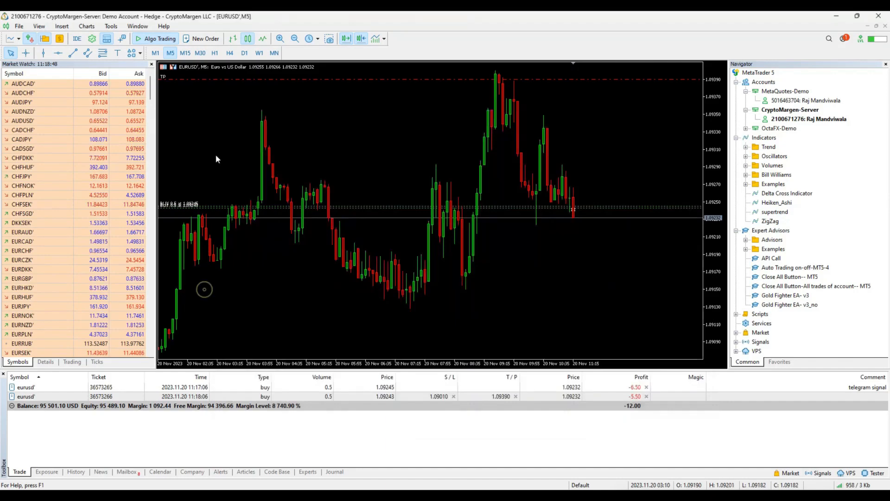
left_click(204, 39)
left_click(482, 265)
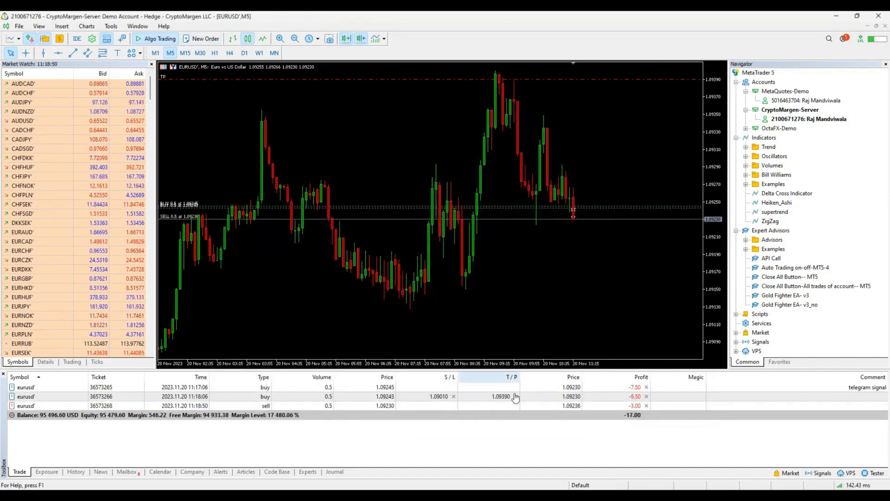
Switch to Telegram and review the type, price, volume, SL and TP lines of the EURUSD' sell message
key("alt+Tab")
key("alt+Tab")
key("alt+Tab")
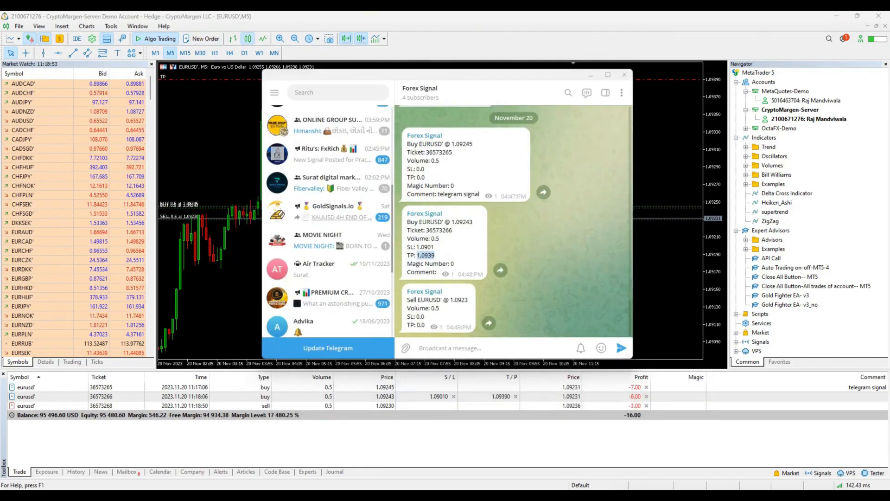
left_click_drag(407, 298, 426, 327)
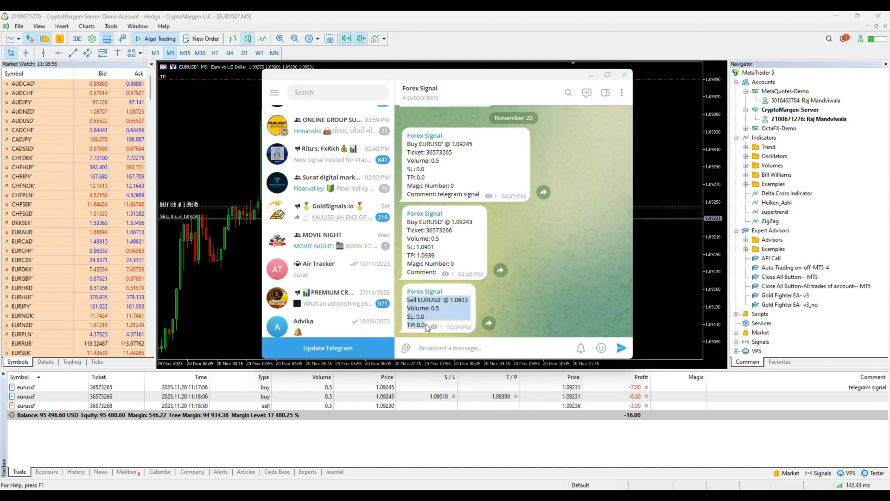
left_click(227, 304)
In MT5 to Telegram, delete the volume, SL and TP lines from the open message format and save it
key("alt+Tab")
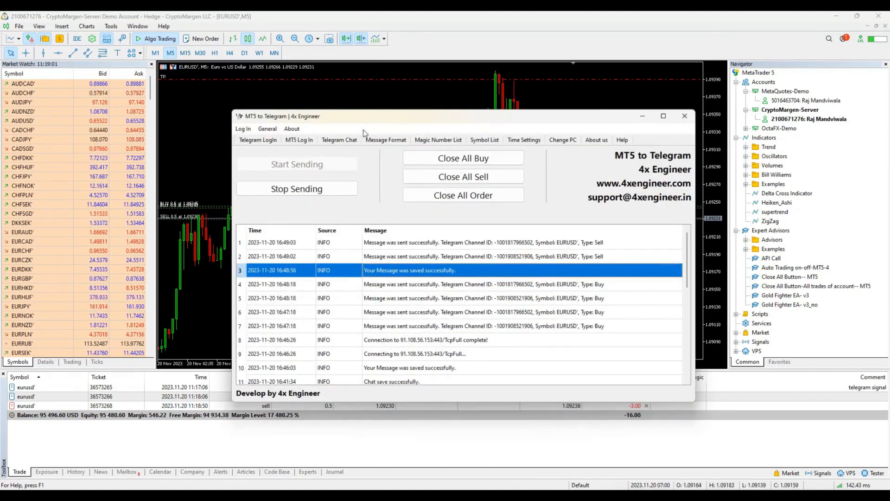
left_click(382, 140)
left_click_drag(412, 197, 325, 175)
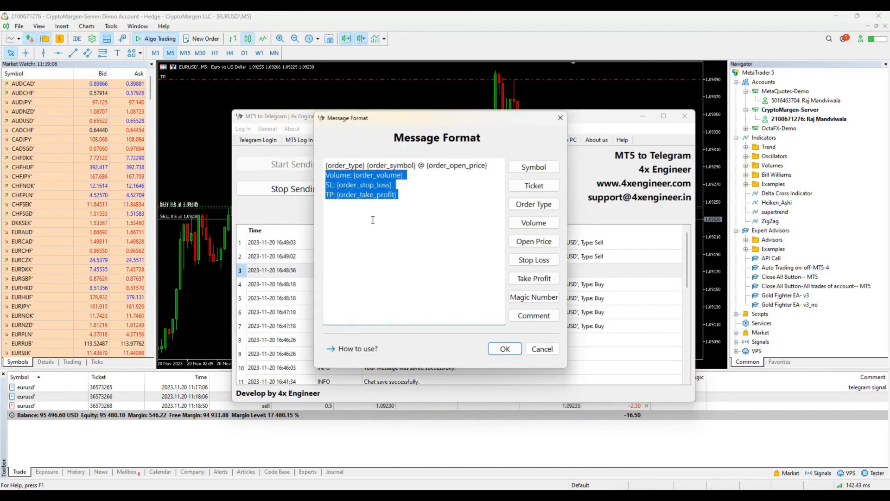
key("BackSpace")
left_click(503, 349)
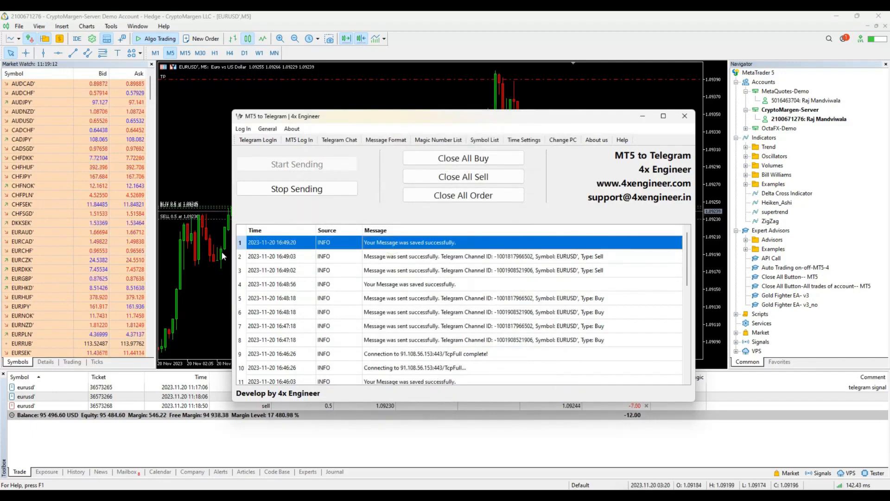
In MetaTrader 5, open a new order for AUDUSD' and sell 0.50 lots at market
left_click(246, 36)
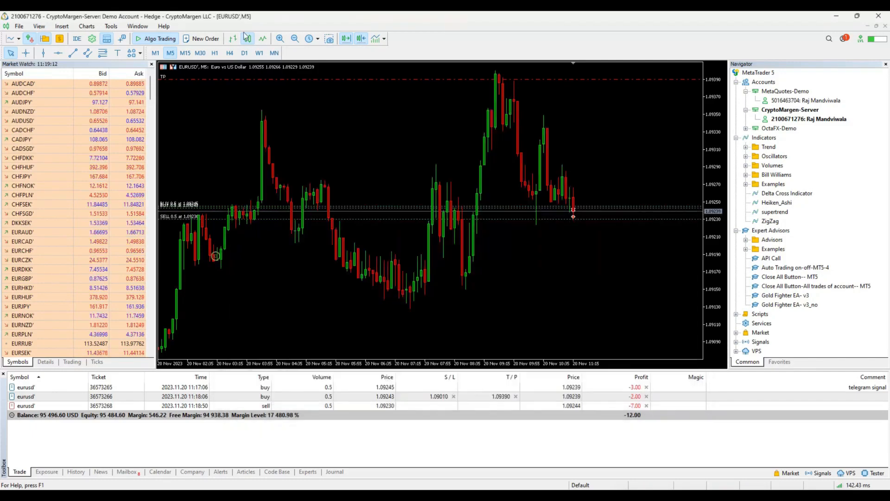
right_click(23, 122)
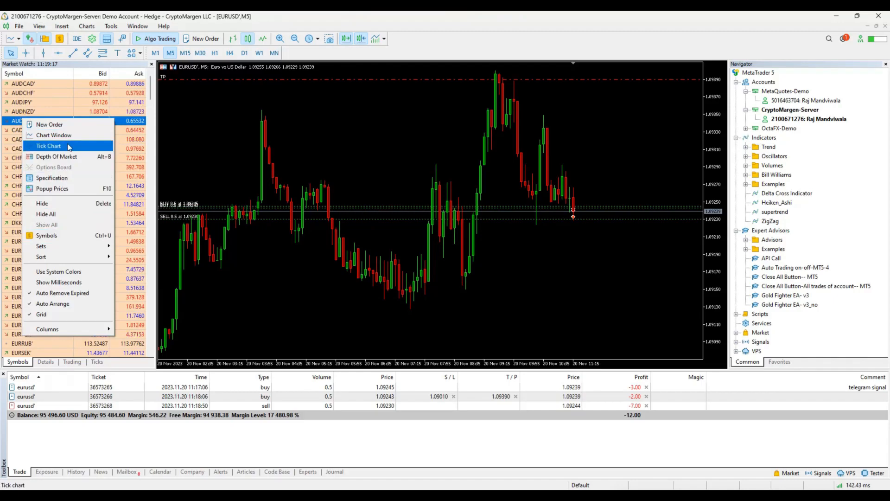
left_click(71, 126)
left_click(480, 262)
Switch to Telegram and check the shortened AUDUSD' sell message in the Forex Signal channel
key("alt+Tab")
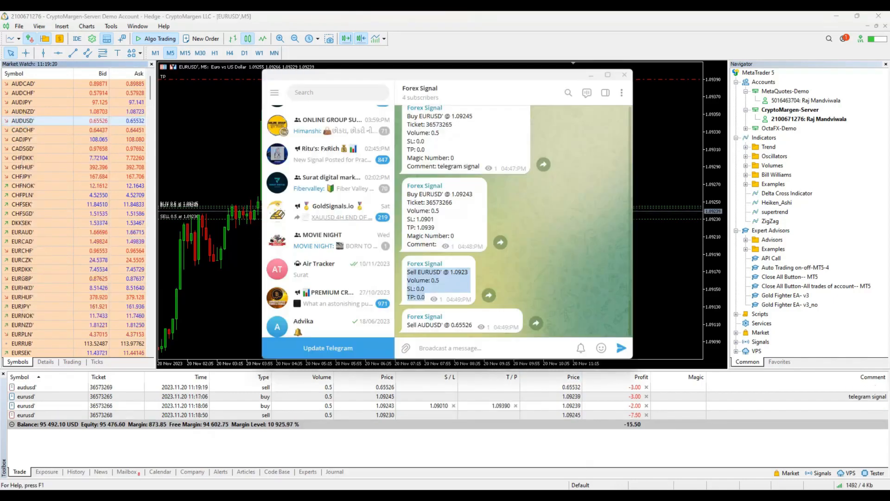
left_click_drag(407, 324, 471, 328)
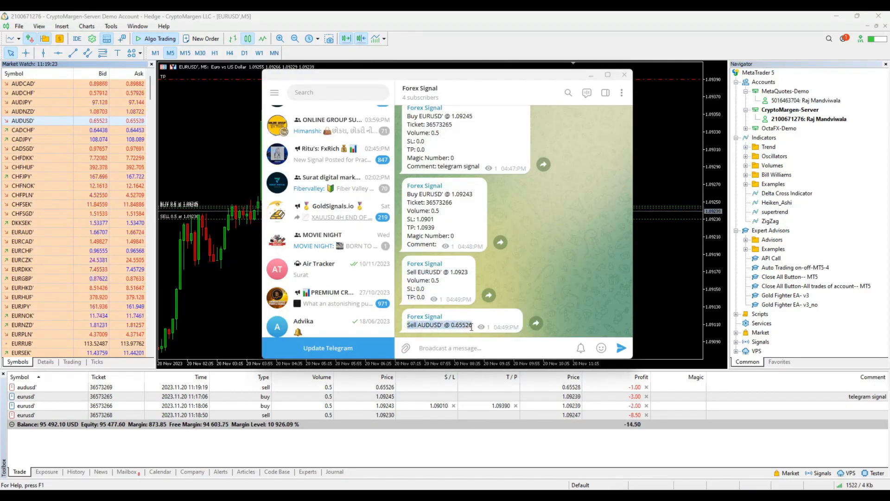
scroll(344, 266, "down", 1)
Compare the sent trade messages in the Private Channel and Forex Signal chats
scroll(339, 250, "up", 5)
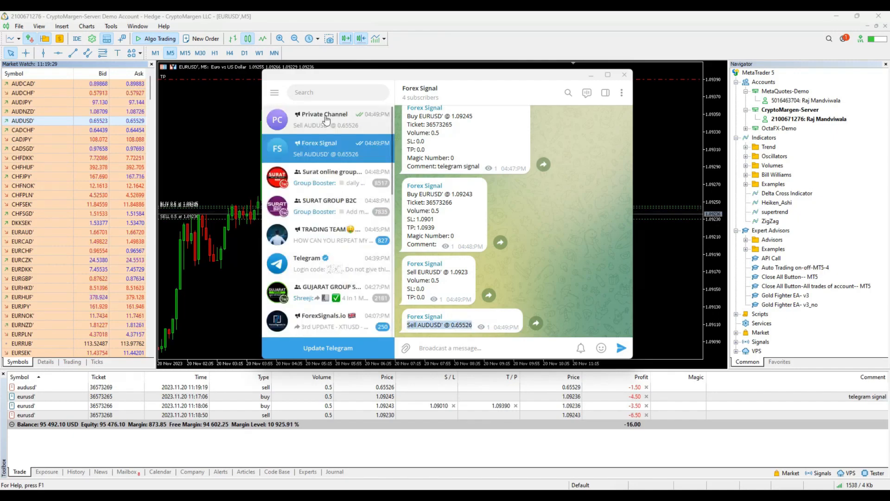
left_click(328, 120)
left_click(328, 148)
left_click(315, 115)
left_click(320, 146)
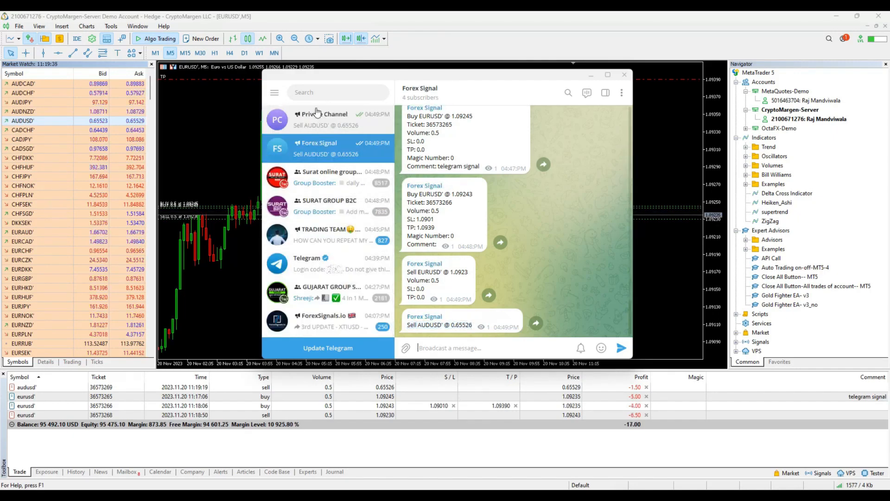
left_click(313, 116)
left_click(325, 157)
left_click(318, 122)
left_click(321, 144)
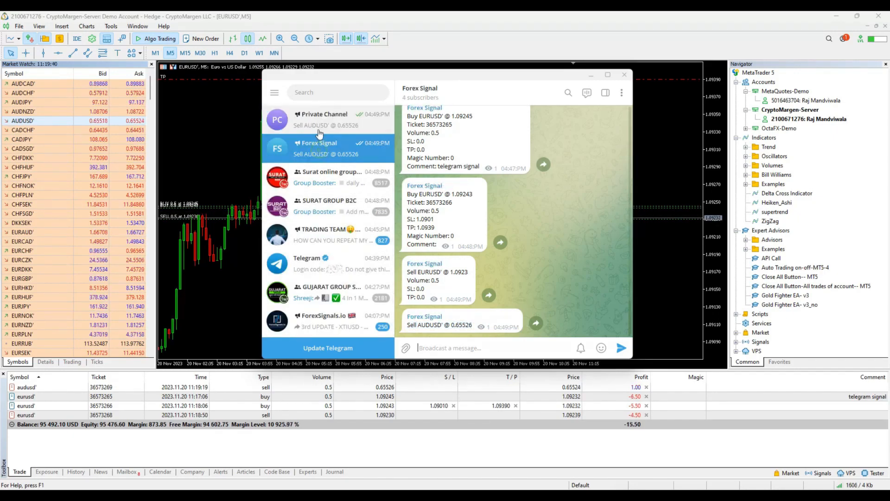
left_click(591, 74)
Switch to MT5 to Telegram and close all open orders at once
left_click(540, 496)
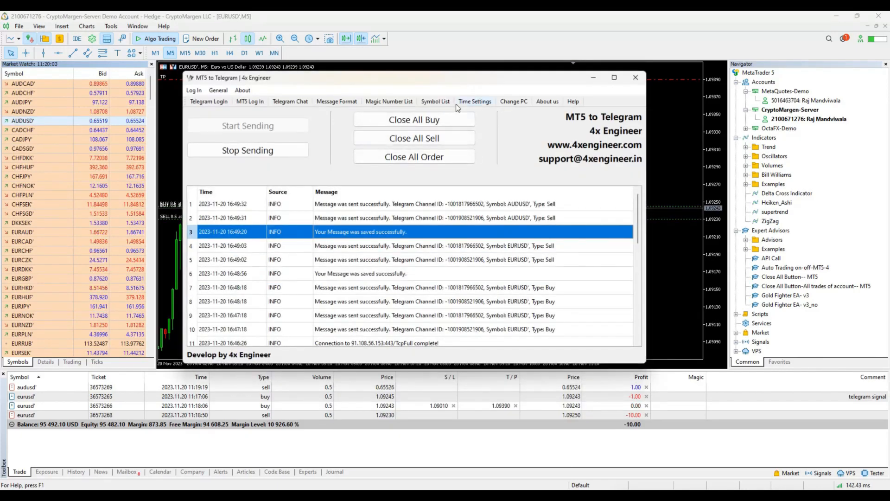
left_click(416, 157)
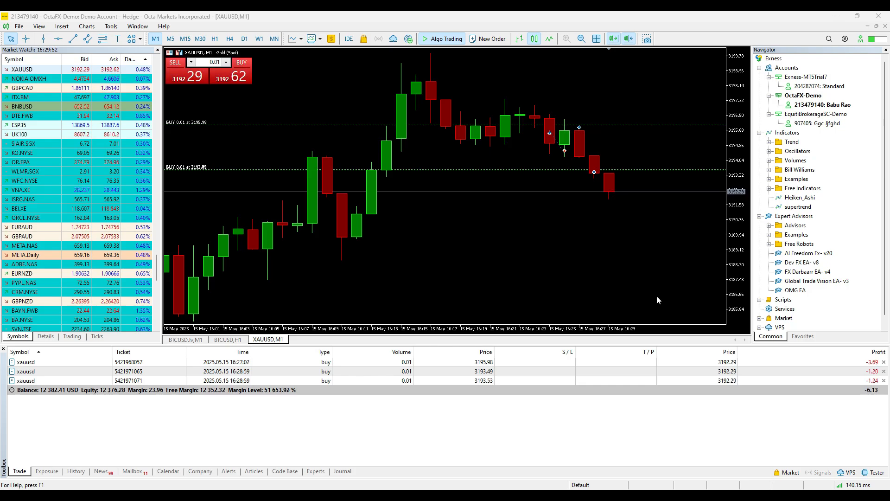
Close the XAUUSD buy trade opened at 3193.49, and check the type, price and reason in the Forex alert demo close message in Telegram
left_click(884, 372)
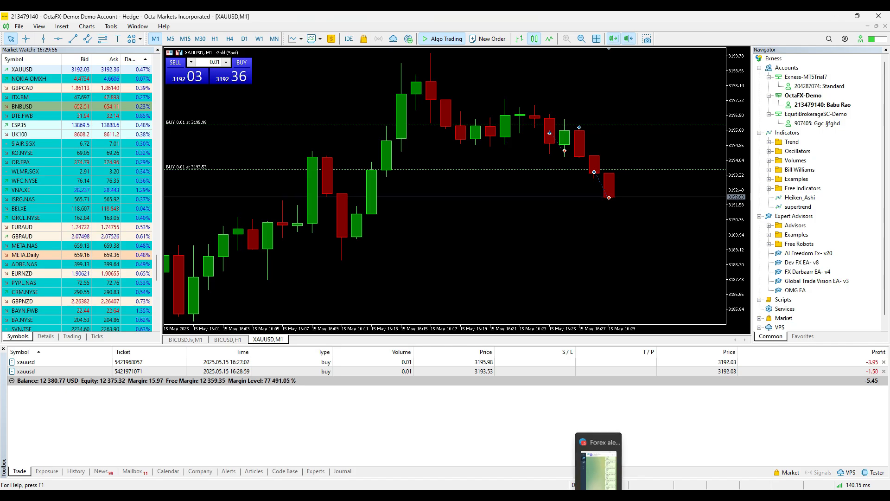
left_click(601, 494)
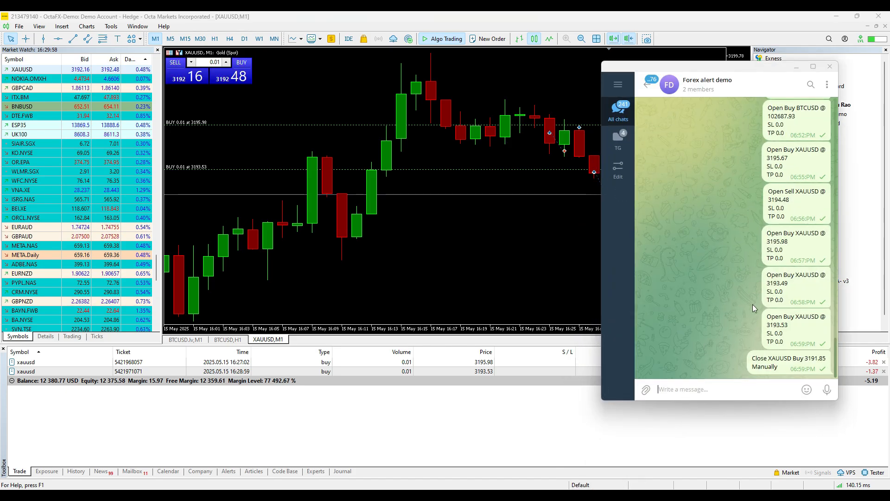
double_click(758, 360)
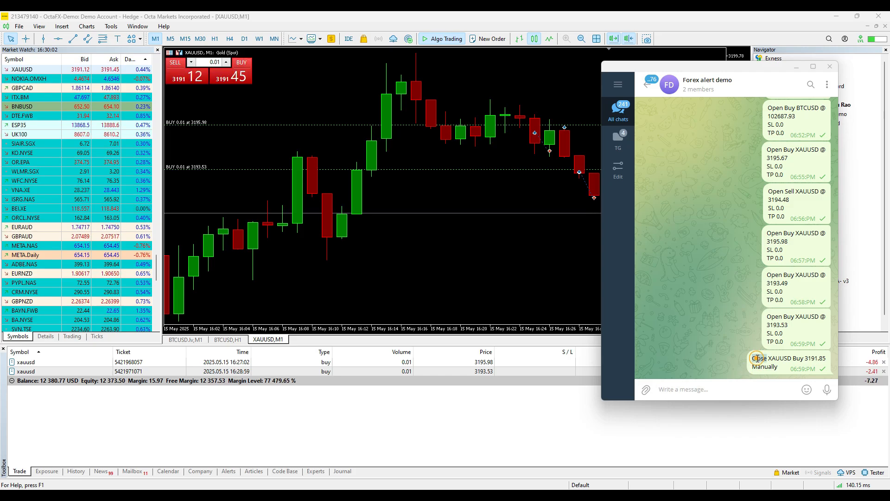
double_click(784, 359)
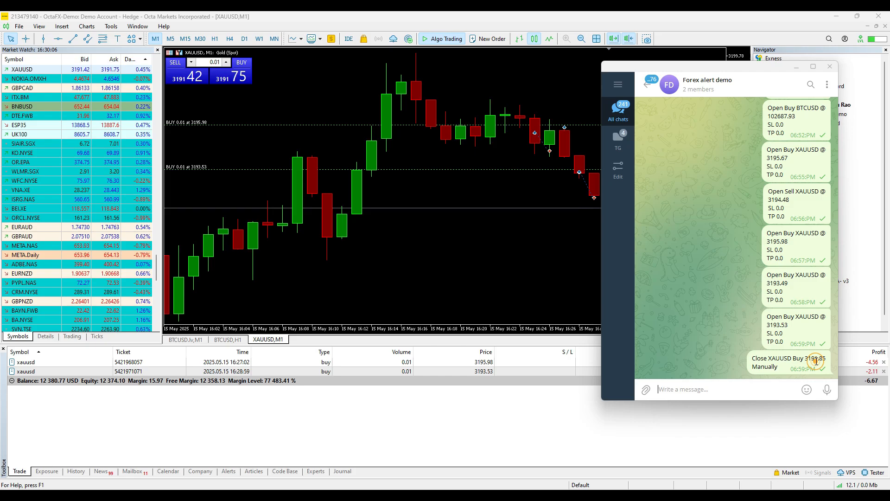
double_click(765, 366)
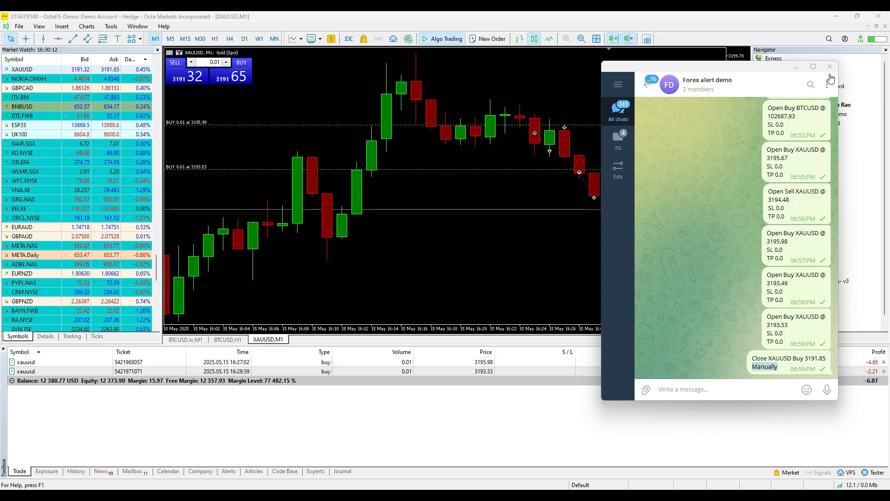
left_click(800, 68)
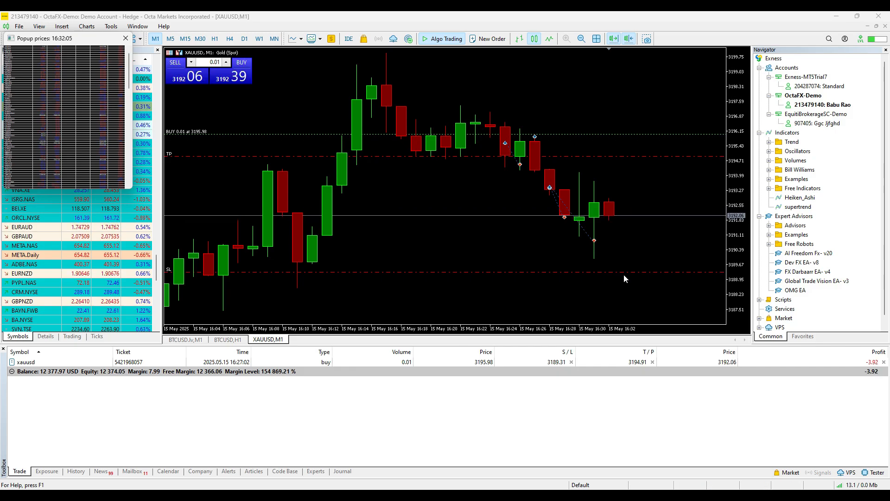
Raise the stop loss of the remaining XAUUSD buy trade on the chart, closer to the market price
left_click_drag(624, 272, 622, 238)
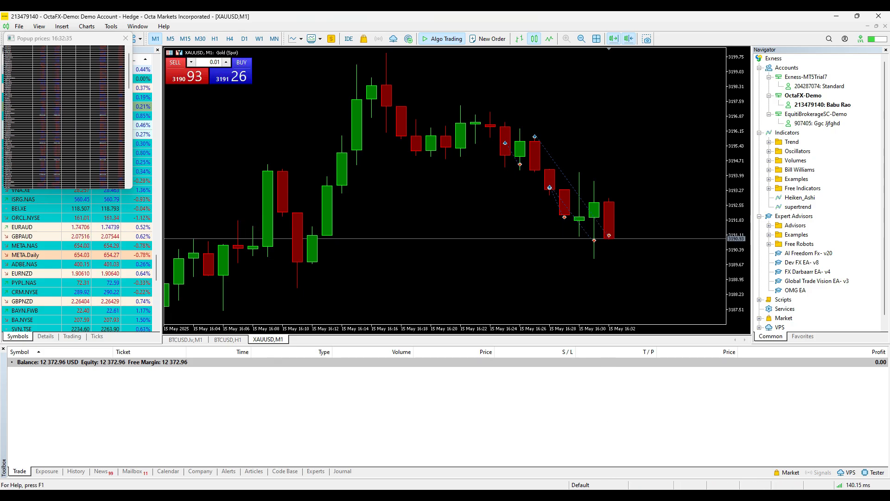
Switch to Telegram and check the close reason of the latest XAUUSD buy message in the Forex alert demo chat
left_click(609, 495)
left_click(766, 367)
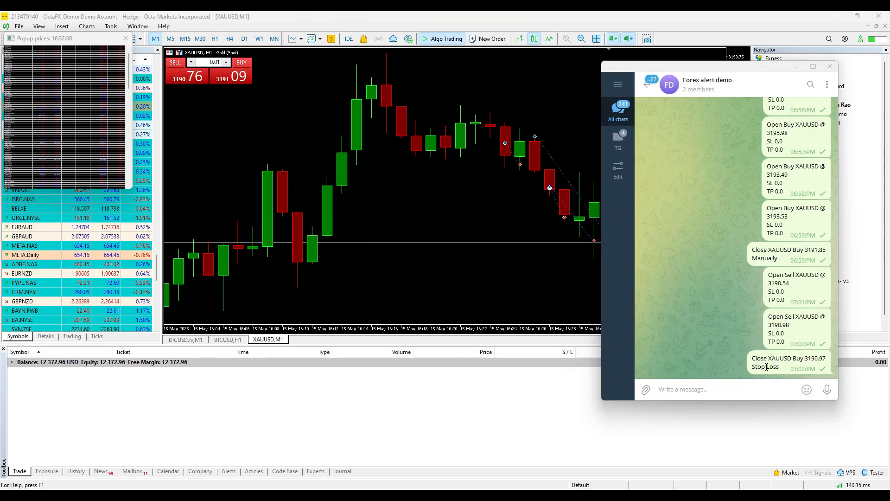
mouse_move(754, 376)
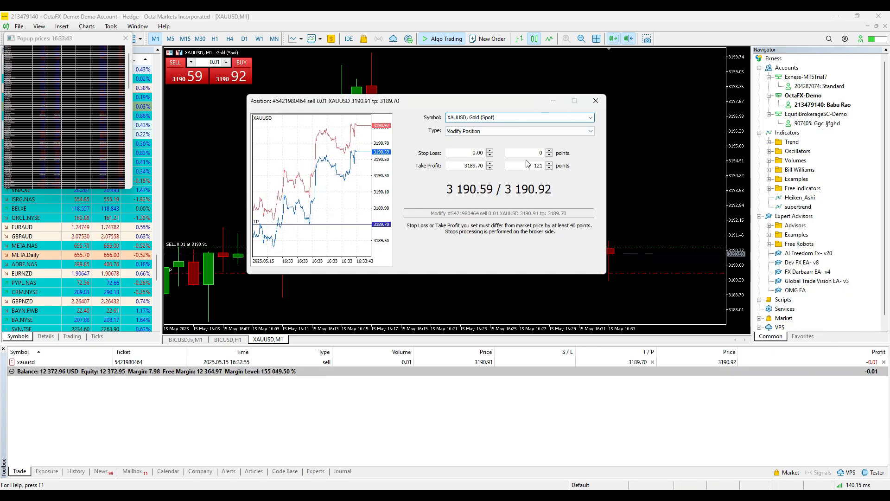
Leave the XAUUSD sell position's modification window and compare the close reasons in the Forex alert demo messages in Telegram
left_click(555, 102)
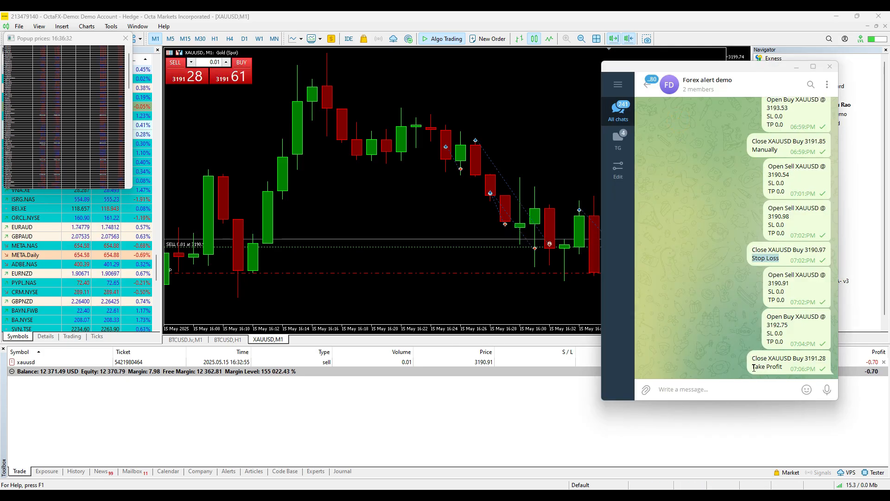
double_click(755, 367)
left_click(754, 368)
left_click_drag(782, 367, 759, 367)
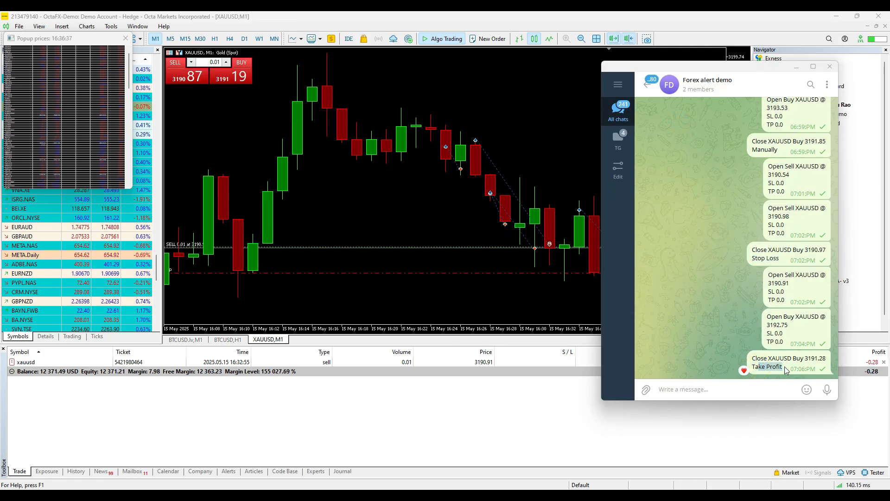
double_click(760, 149)
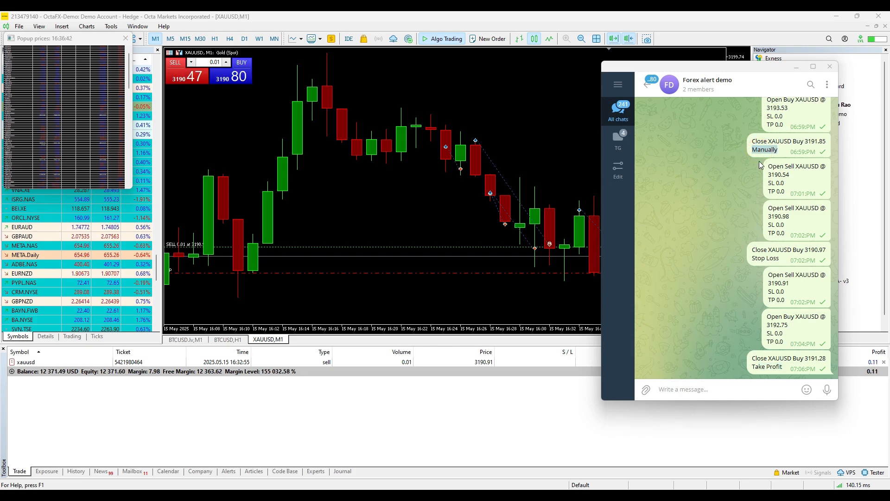
left_click(762, 260)
double_click(759, 367)
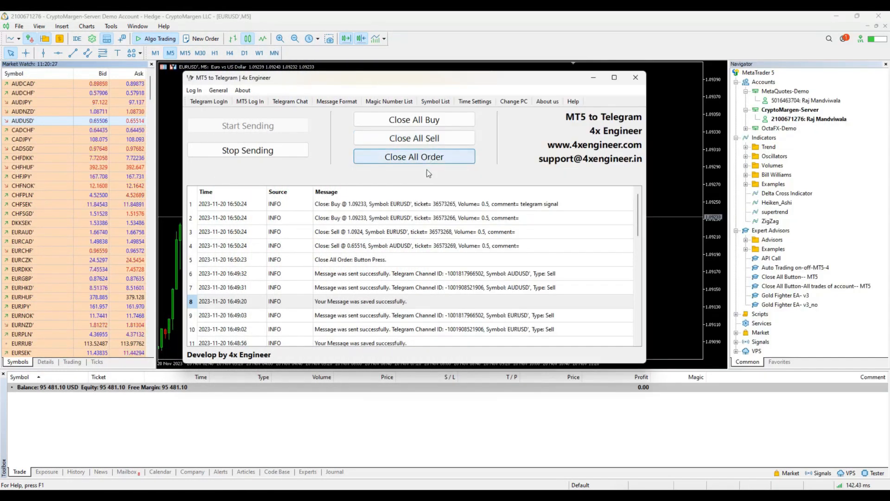
Open MT5 to Telegram's magic number settings and add magic numbers 120 and 153
left_click(385, 105)
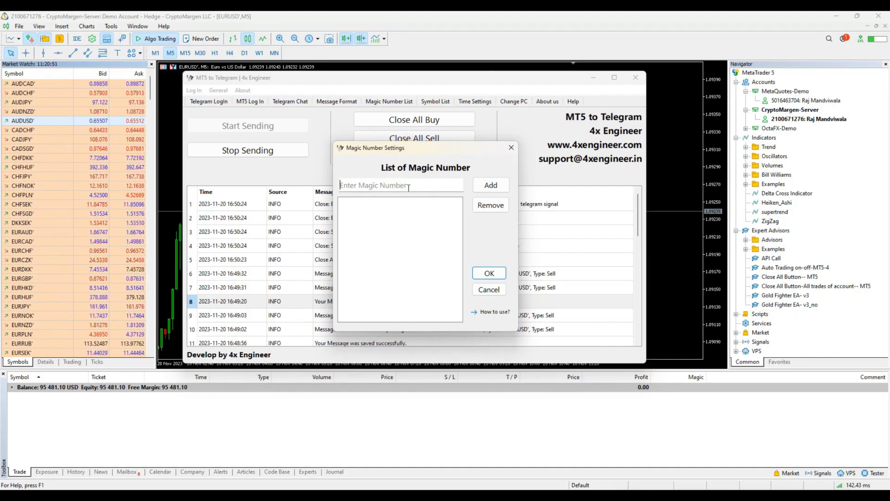
type("120")
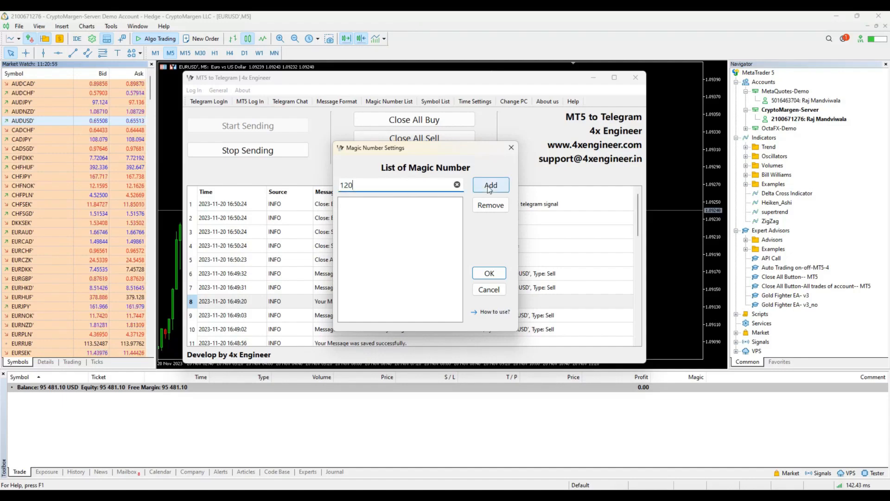
left_click(491, 185)
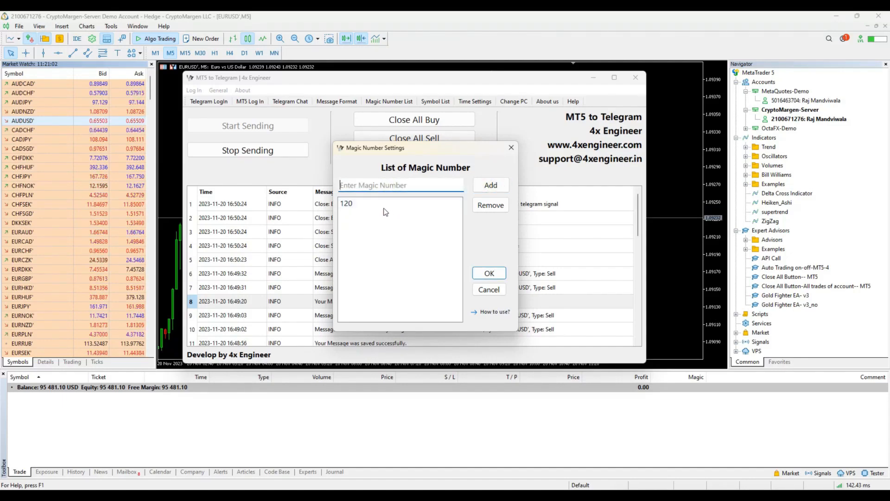
type("153")
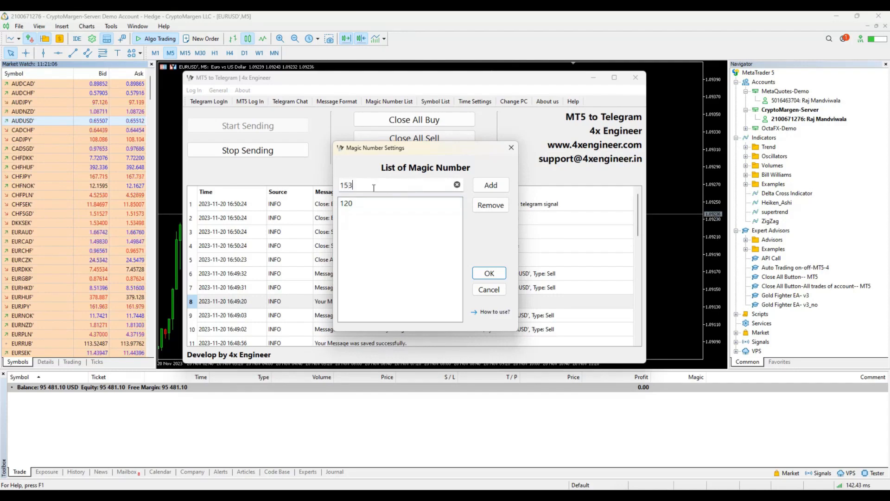
left_click(491, 185)
Add magic number 56 to the list and remove it again
left_click(400, 188)
type("56")
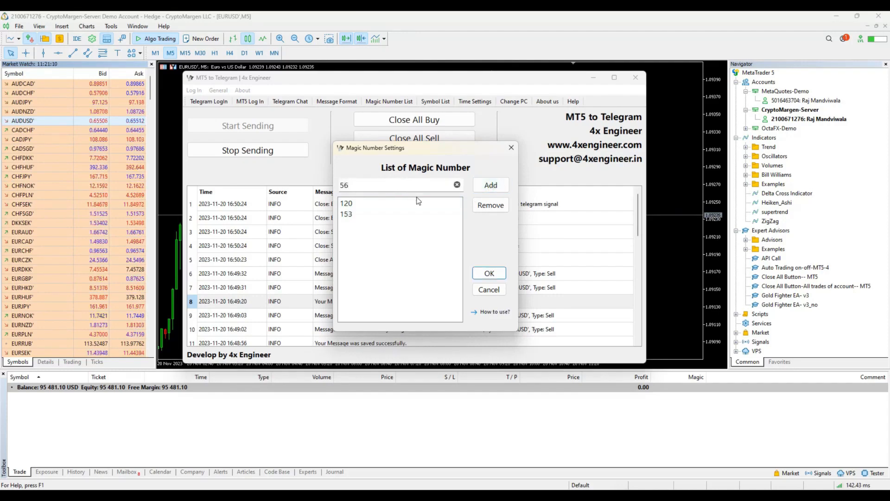
left_click(487, 186)
left_click(385, 224)
left_click(491, 205)
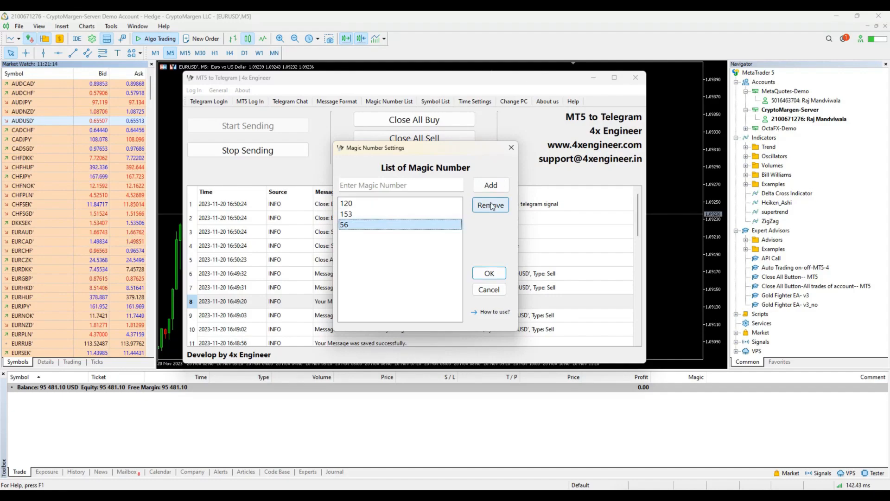
Add magic number 456 to the list and save the magic number settings
left_click(401, 185)
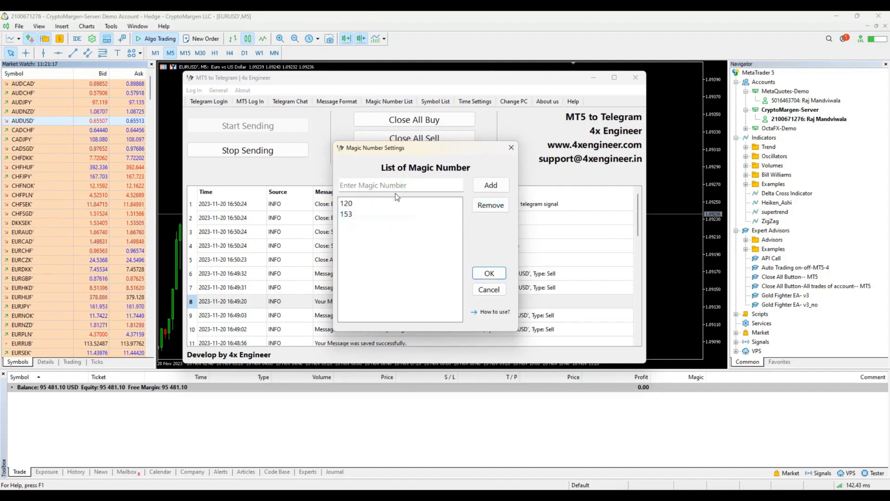
type("456")
left_click(486, 188)
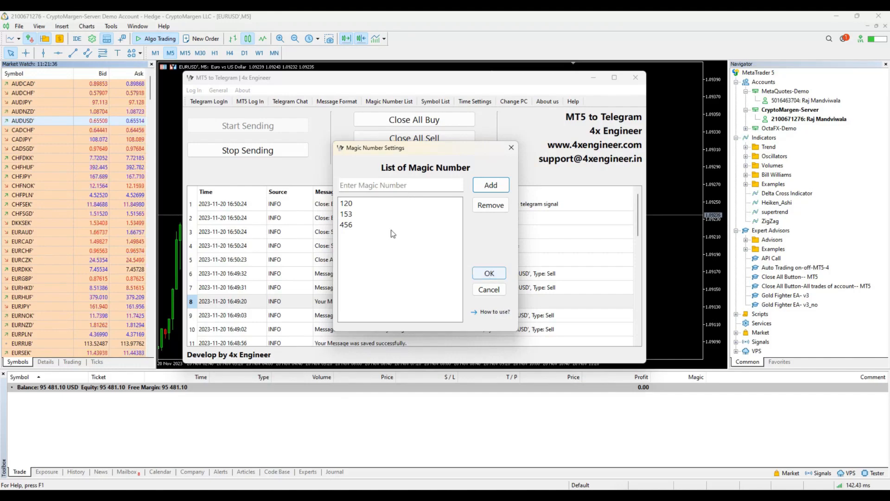
left_click(490, 273)
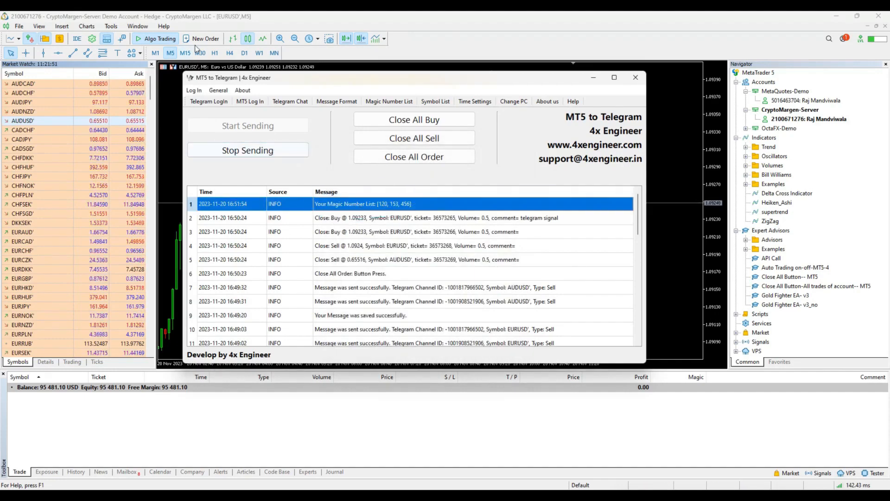
Place a 0.50 lot EURUSD market sell order in MetaTrader 5 and check Telegram for a message about it
left_click(207, 40)
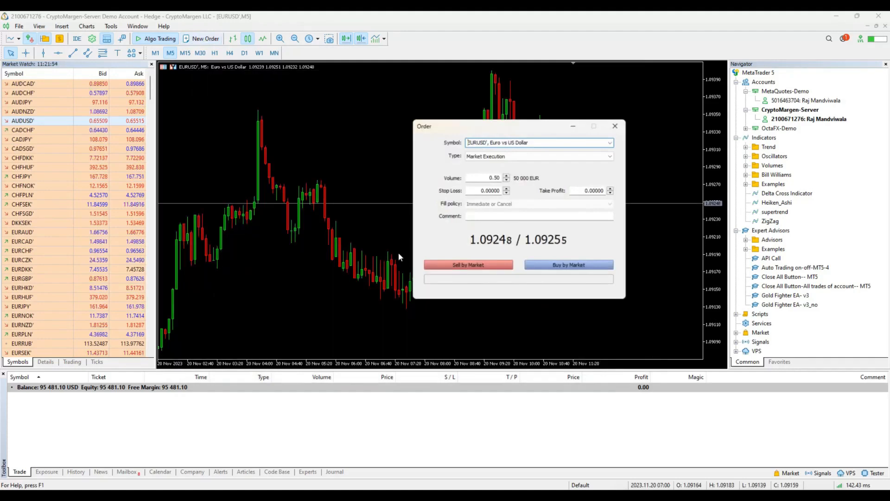
left_click(468, 265)
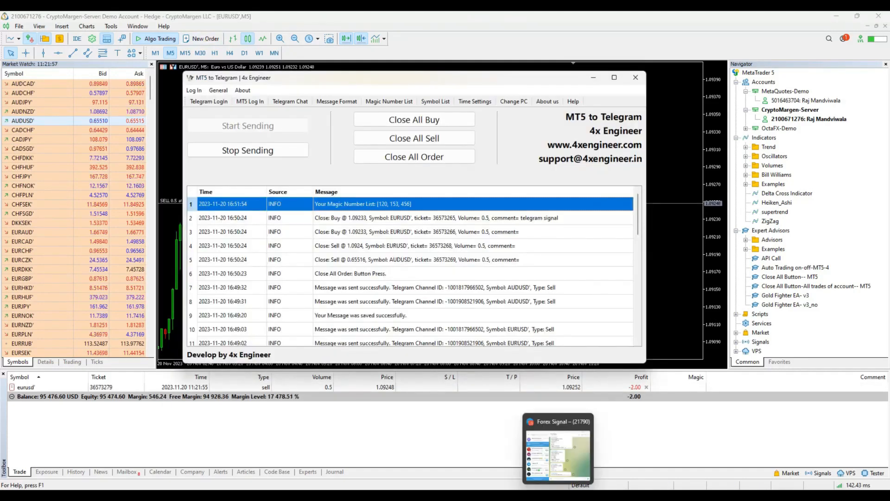
left_click(557, 494)
left_click(558, 494)
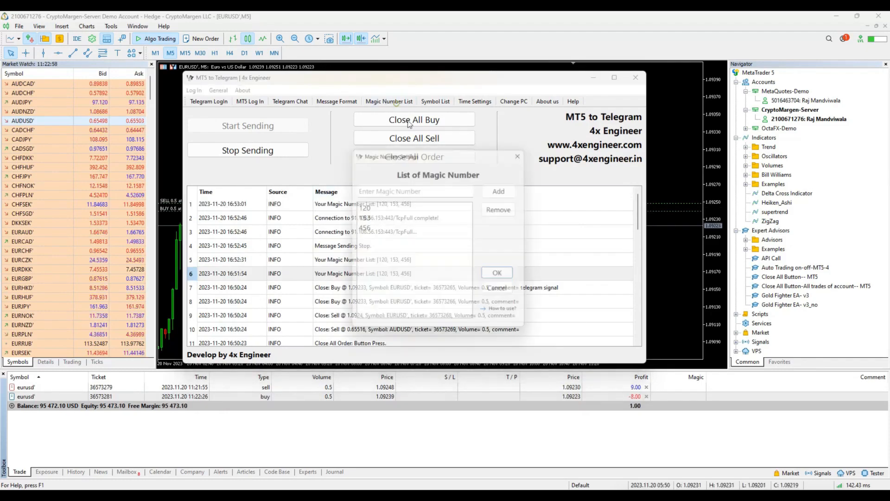
Remove magic numbers 120, 153 and 456, save the empty list, and check Telegram's Forex Signal chat for the EURUSD buy message
left_click(382, 211)
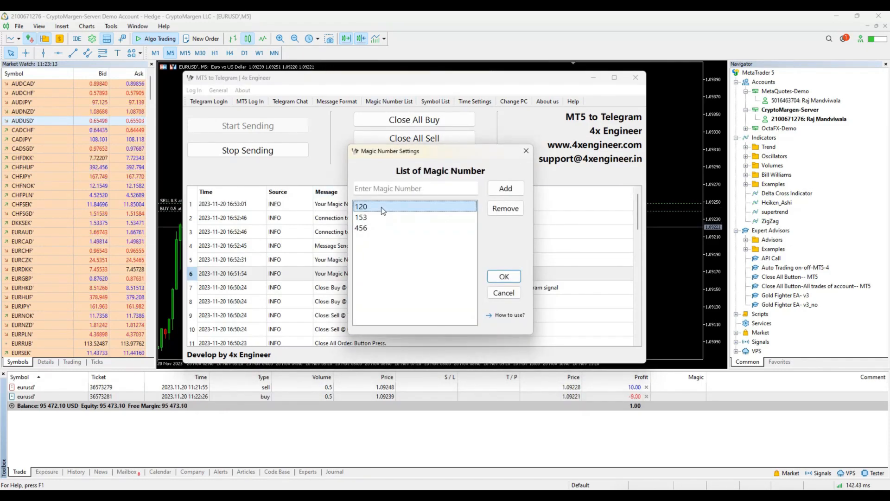
left_click_drag(381, 206, 378, 226)
left_click(505, 208)
left_click(504, 276)
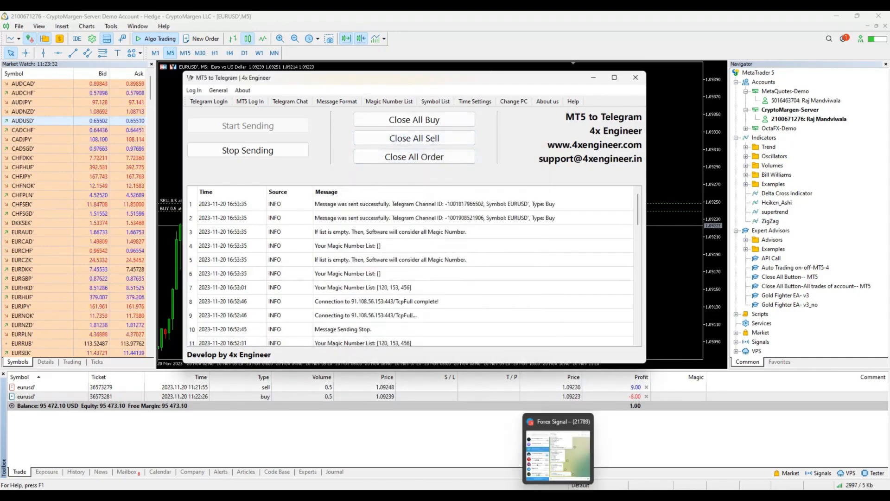
left_click(556, 457)
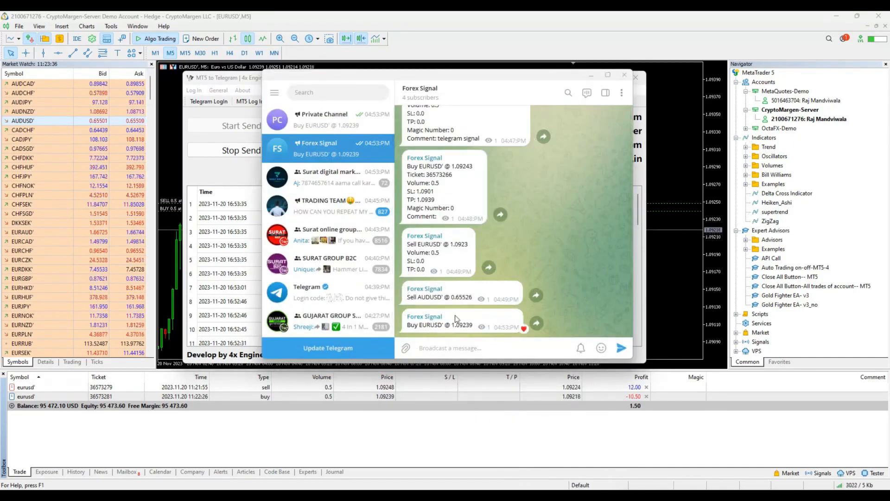
left_click(588, 76)
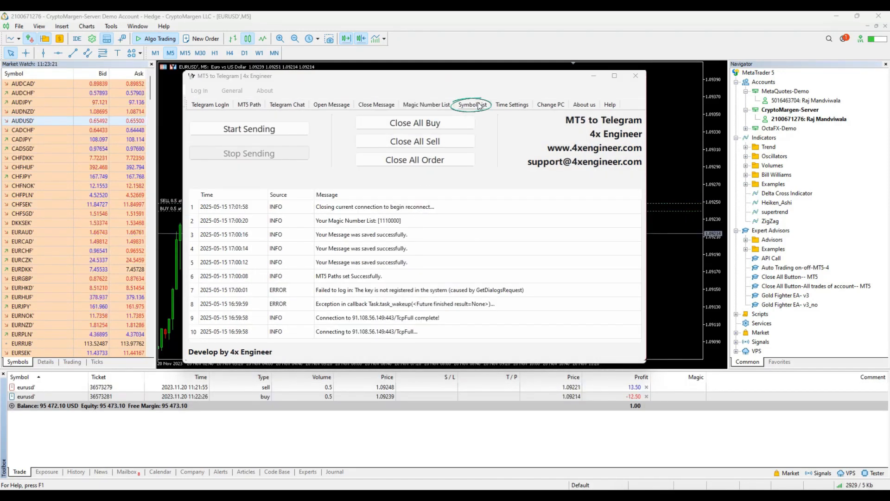
Open the symbol list in MT5 to Telegram and insert GBPUSD from the MT5 symbols into the user symbols
left_click(479, 105)
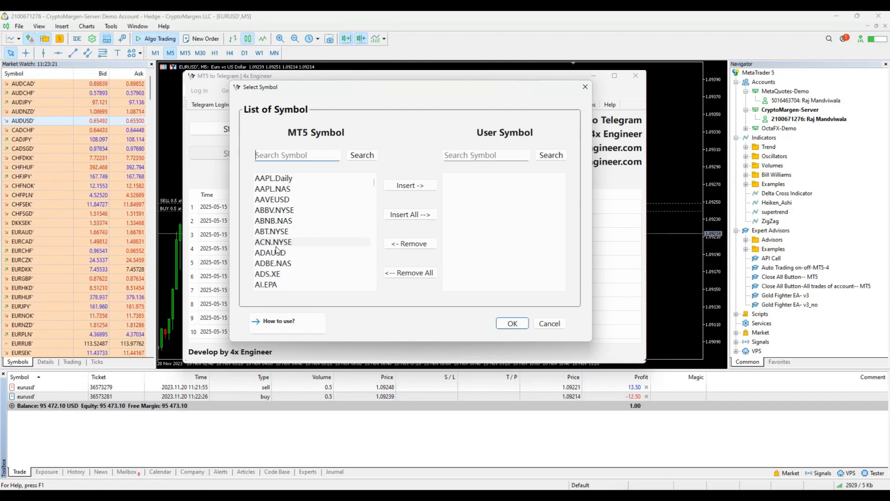
scroll(277, 250, "down", 12)
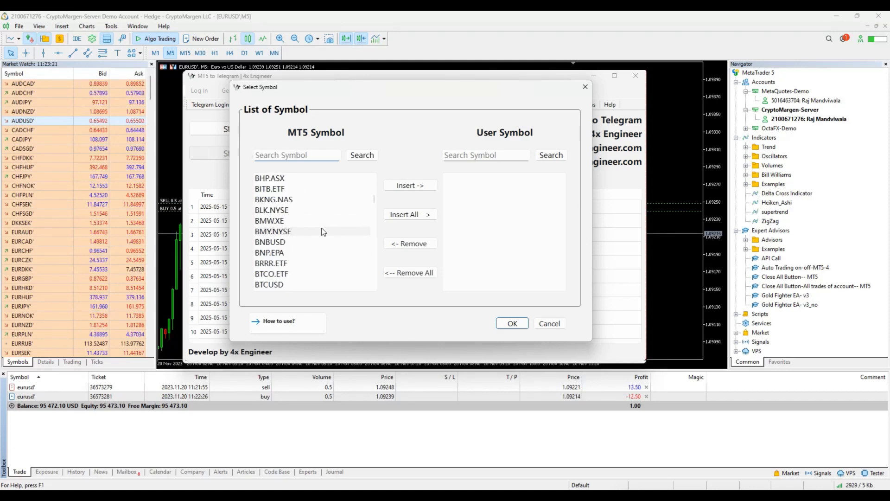
scroll(323, 231, "down", 12)
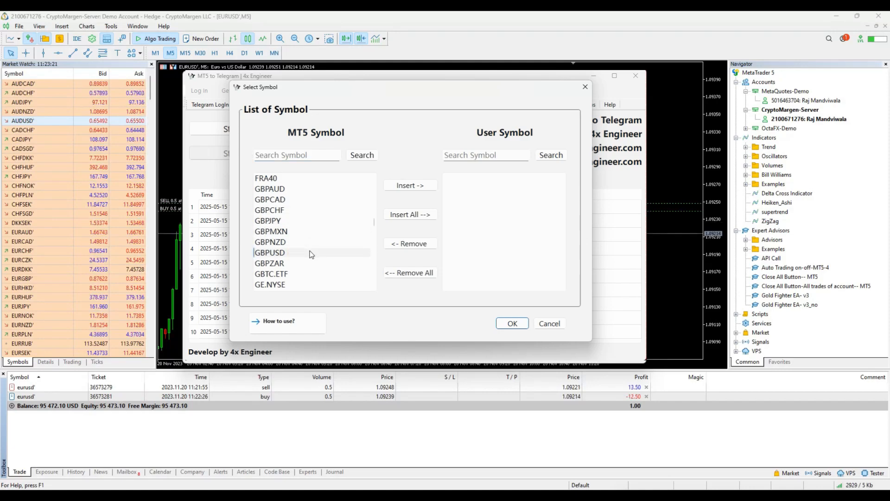
left_click(291, 242)
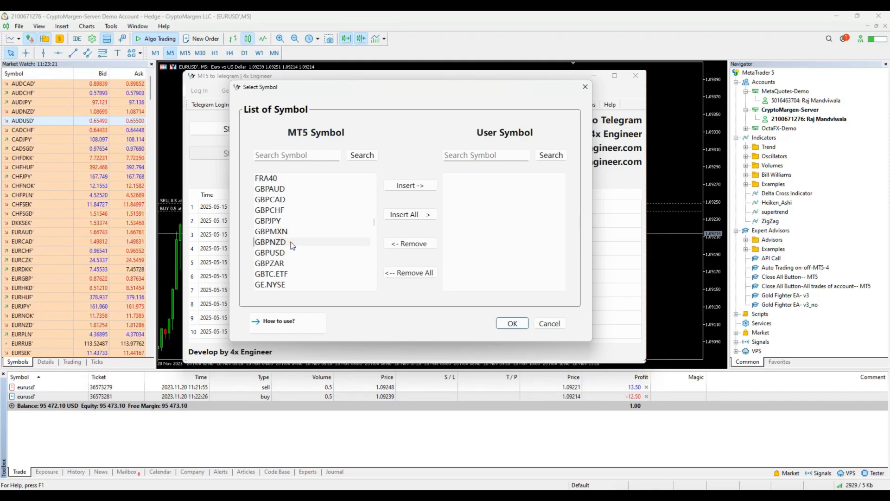
left_click(291, 253)
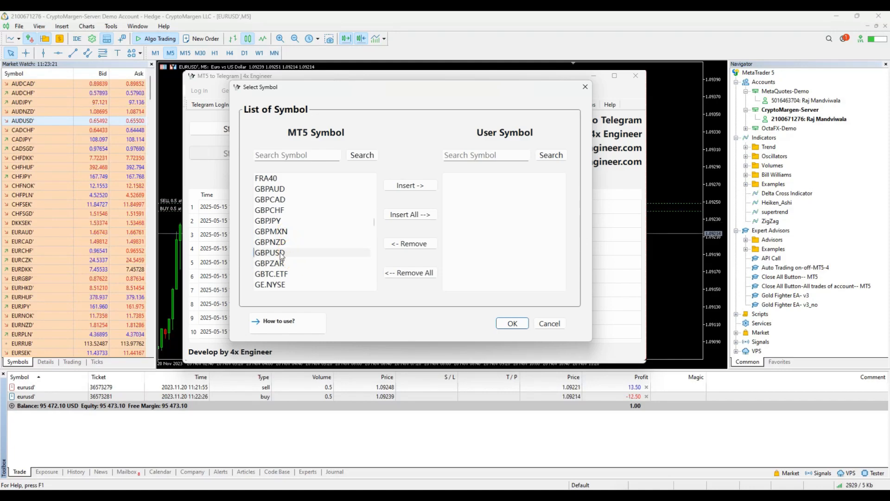
left_click(410, 187)
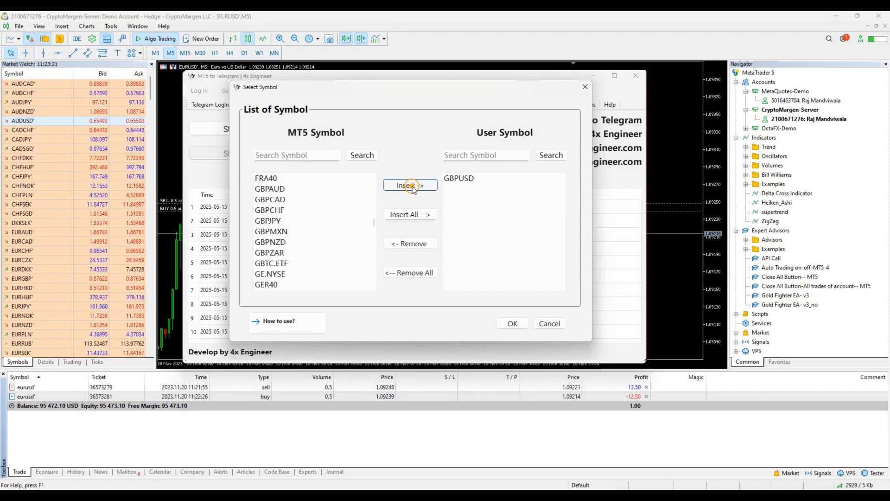
left_click(455, 183)
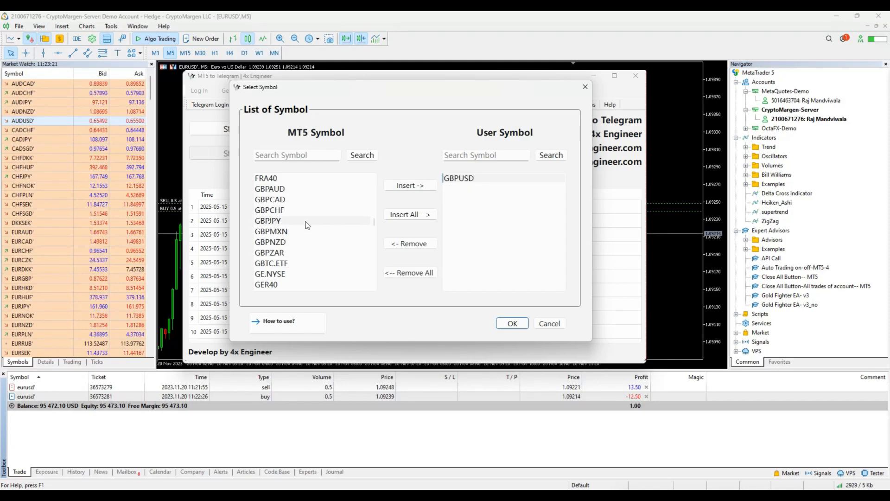
Insert all MT5 symbols into the user symbols and remove them all again
left_click(417, 216)
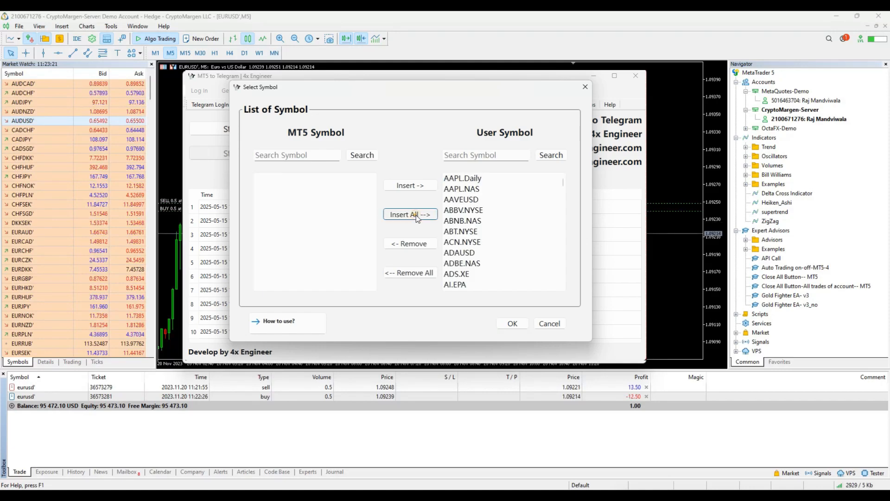
left_click(414, 272)
Insert GBPUSD from the gbp search results alongside EURUSD in the user symbols, and save the symbol list
left_click(298, 178)
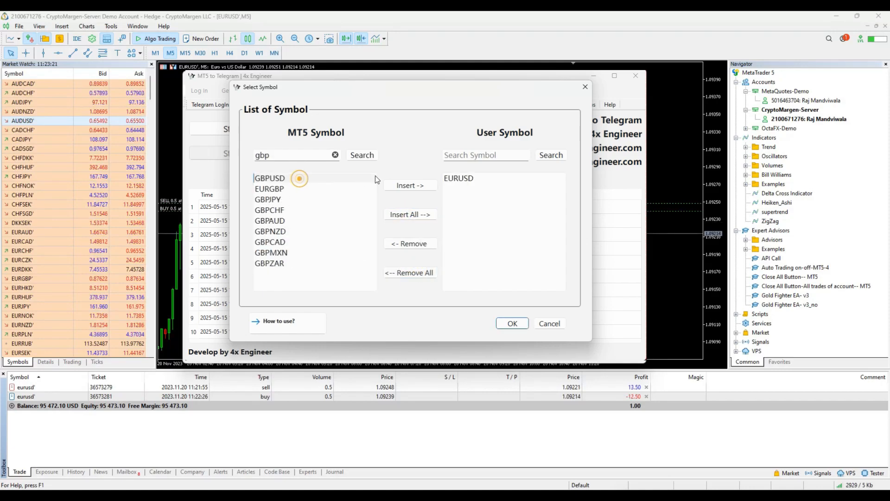
left_click(410, 186)
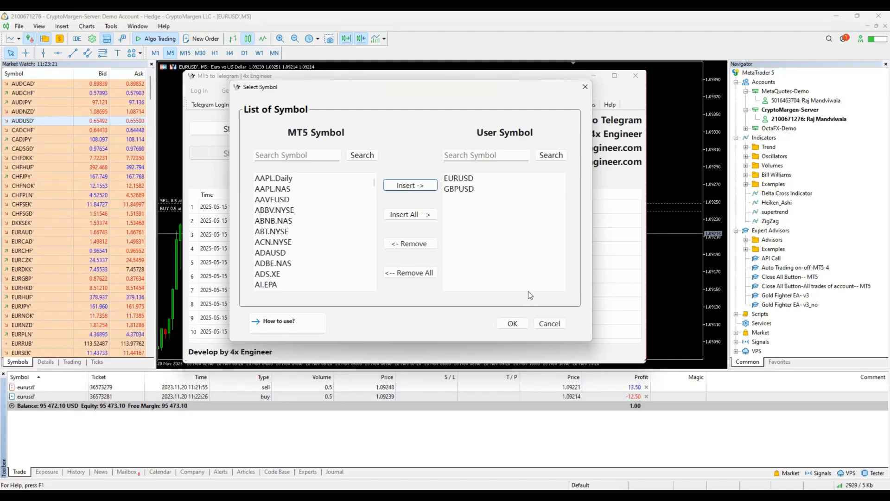
left_click(513, 324)
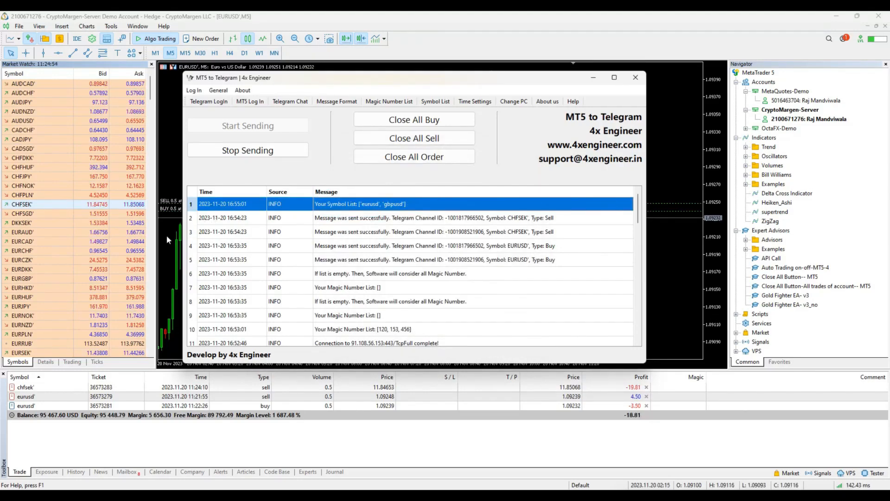
Switch to MetaTrader 5, buy 0.50 lots of EURUSD at market, and check Telegram's Forex Signal chat for the buy message
left_click(167, 235)
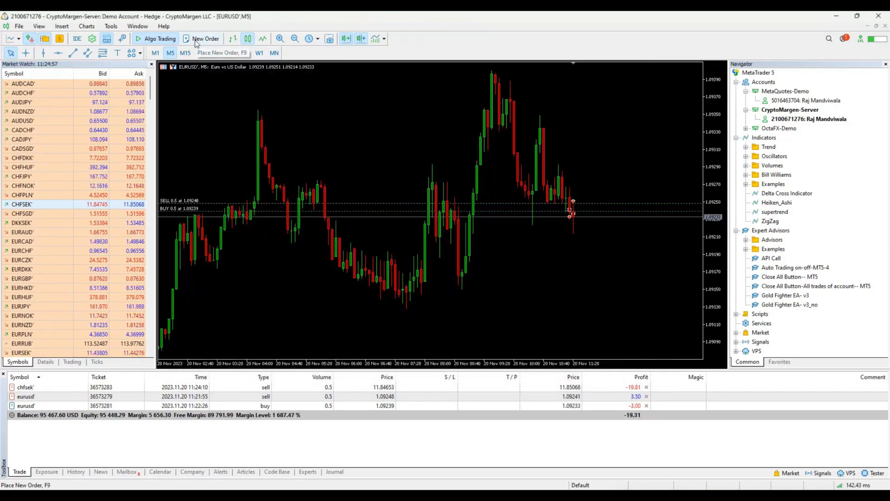
left_click(211, 39)
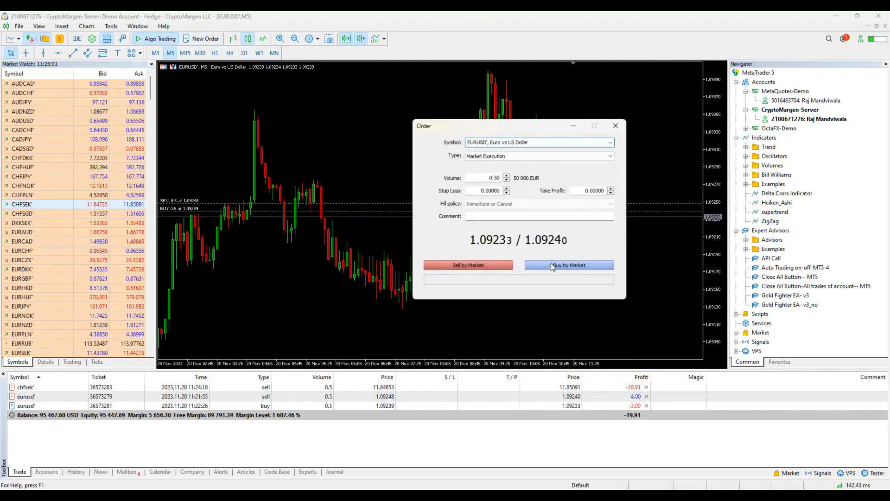
left_click(551, 263)
key("alt+Tab")
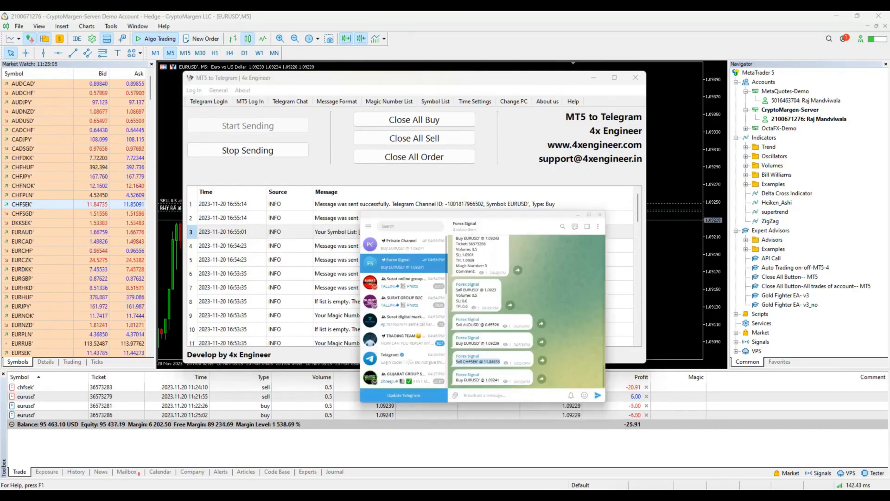
left_click_drag(408, 326, 473, 328)
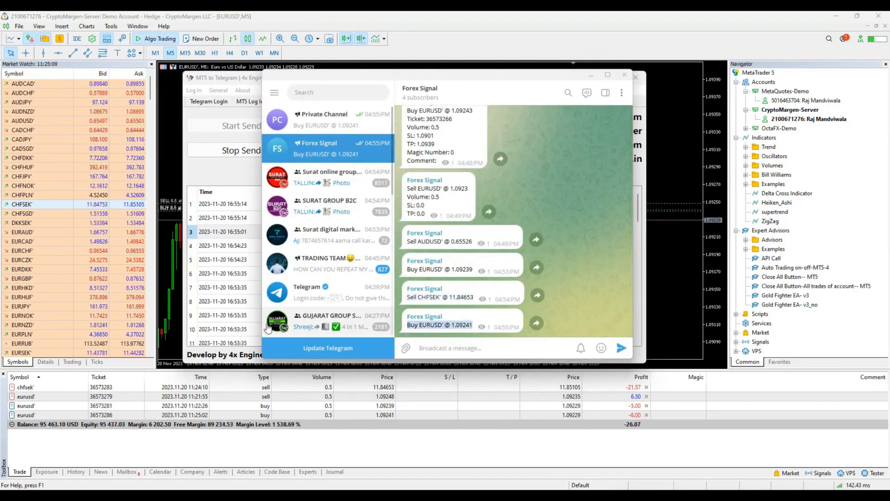
Buy 0.50 lots of CHFSGD at market in MetaTrader 5 and check the MT5 to Telegram log for a message
left_click(173, 313)
right_click(17, 214)
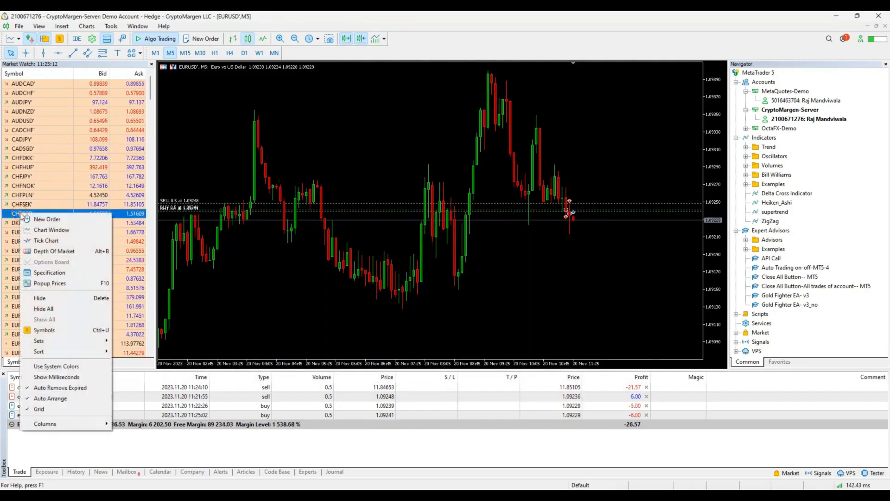
left_click(37, 220)
left_click(569, 265)
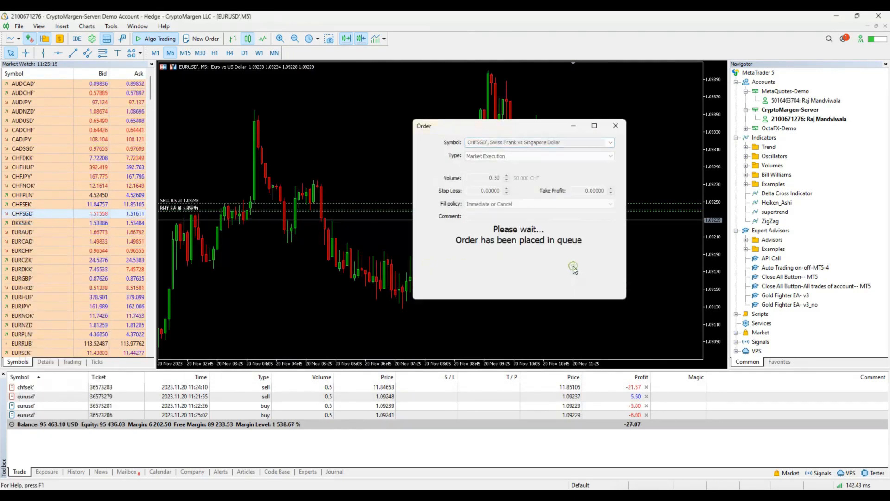
key("alt+Tab")
left_click(501, 498)
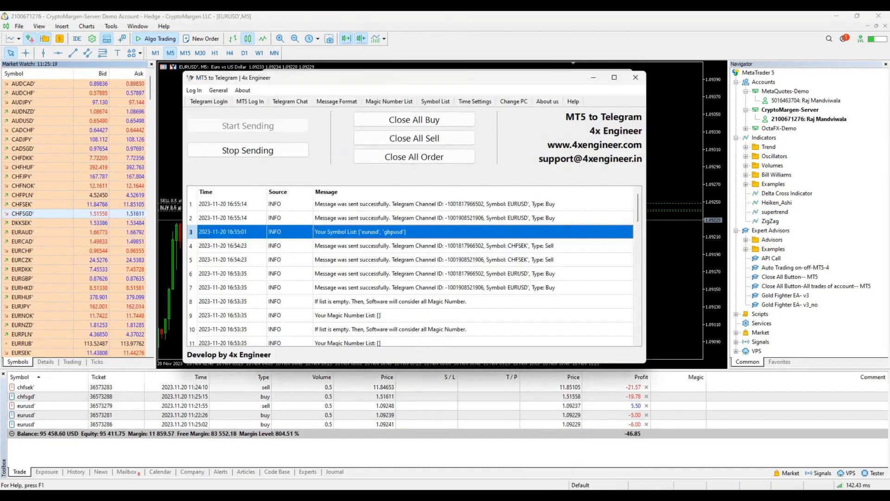
Open the symbol list in MT5 to Telegram, review the user symbols, and confirm the list
left_click(594, 77)
left_click(501, 498)
left_click(431, 101)
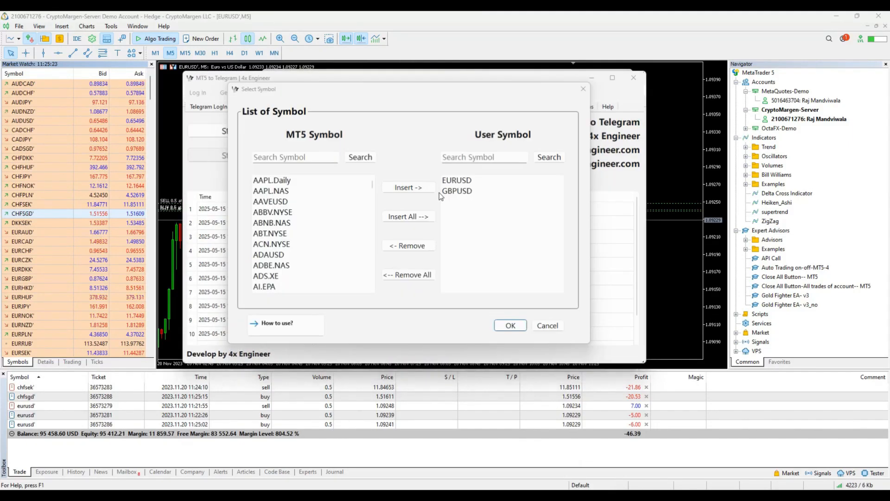
left_click(509, 325)
left_click(590, 78)
Find GBPUSD in MetaTrader 5's Market Watch, buy 0.50 lots at market, and check Telegram's Forex Signal chat for its message
left_click(36, 121)
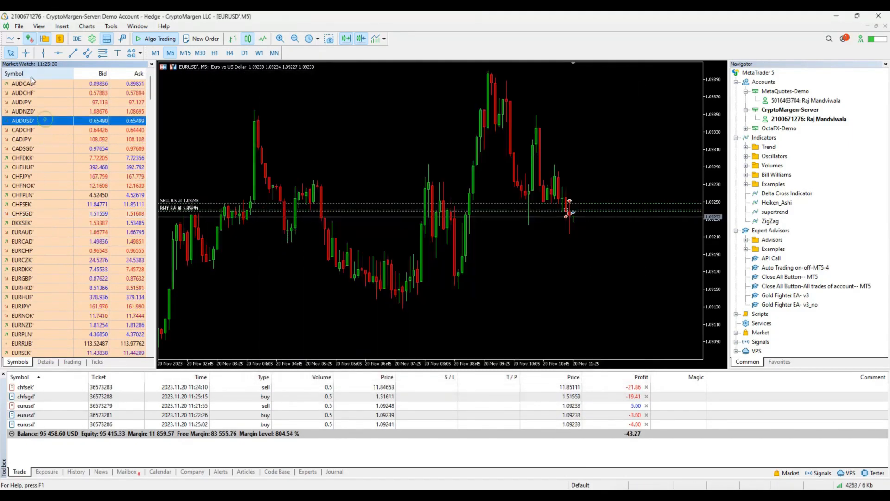
left_click(25, 86)
type("gbpu")
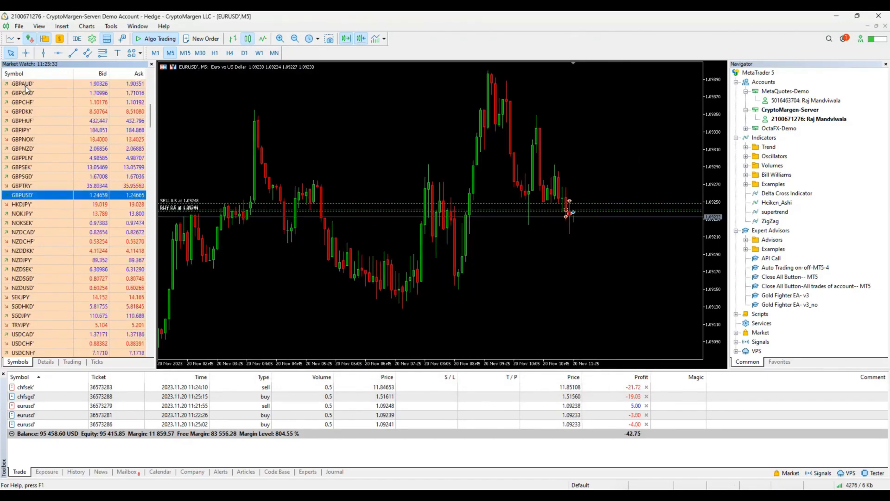
right_click(22, 191)
left_click(41, 197)
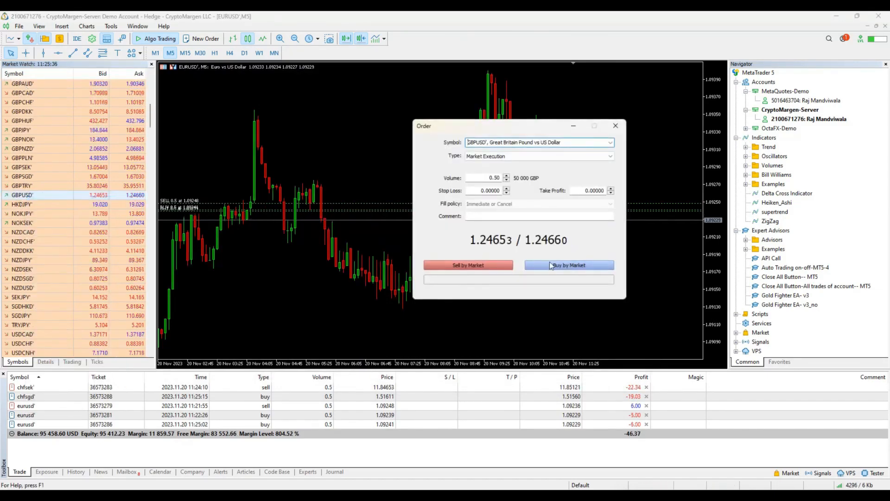
left_click(569, 265)
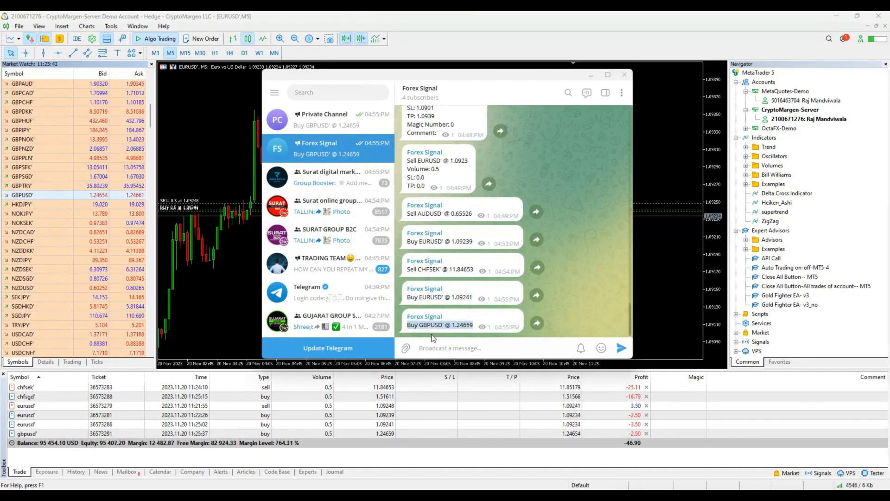
left_click(589, 74)
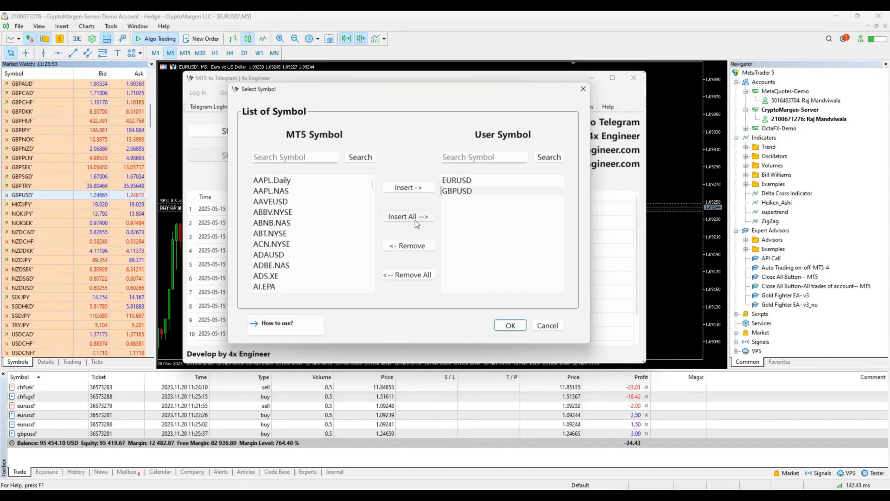
Remove GBPUSD and EURUSD from the user symbols in MT5 to Telegram and save the empty symbol list
left_click(415, 245)
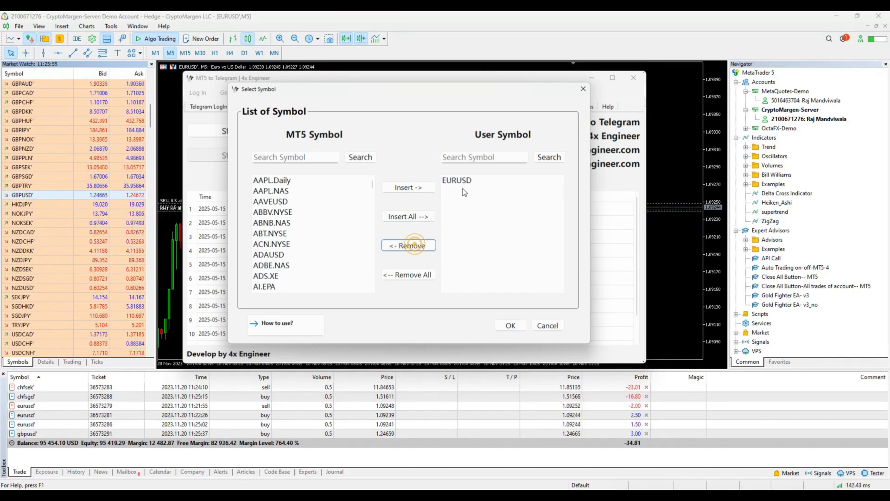
left_click(414, 244)
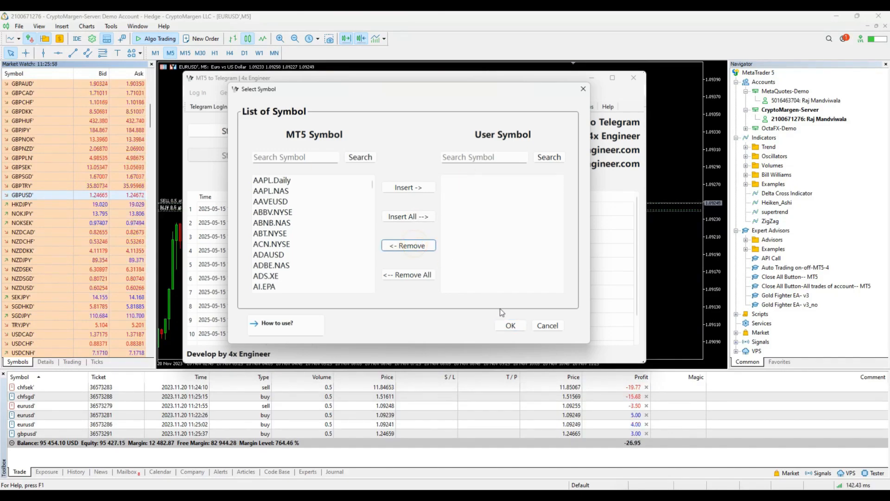
left_click(515, 326)
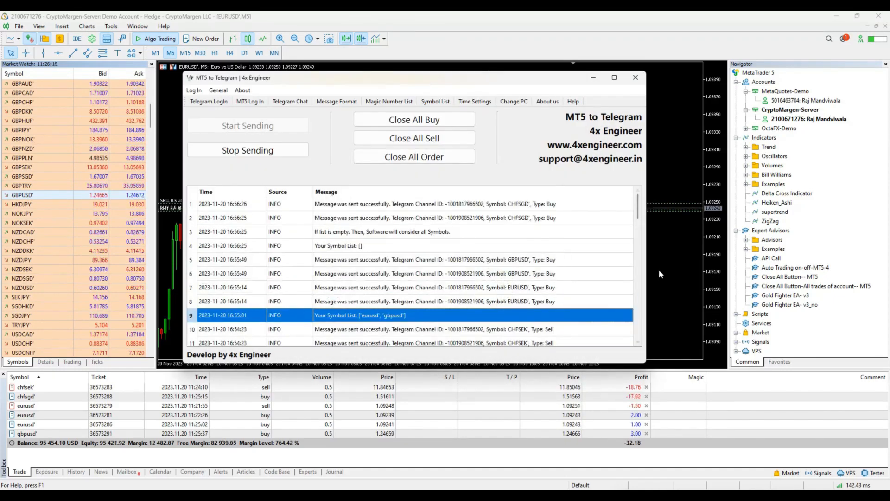
Buy 0.50 lots of GBPNZD at market in MetaTrader 5 and check the log and Telegram's Forex Signal chat for its message
left_click(661, 304)
left_click(199, 39)
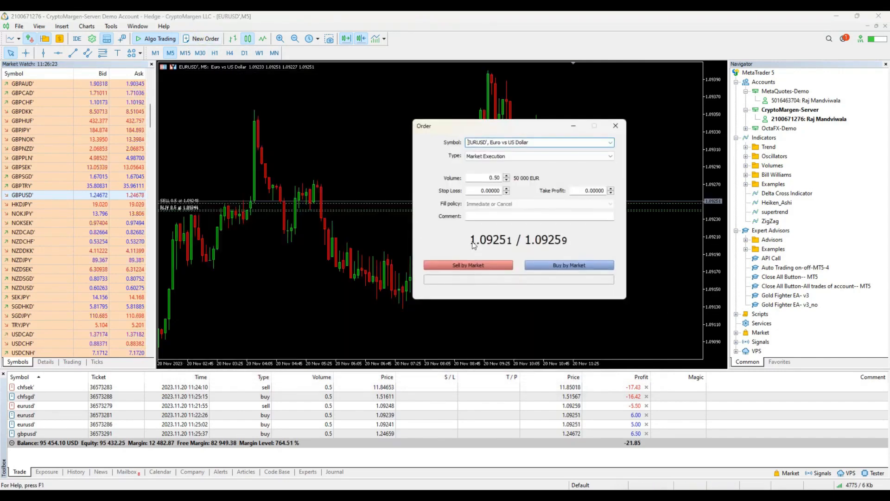
left_click(615, 125)
right_click(18, 149)
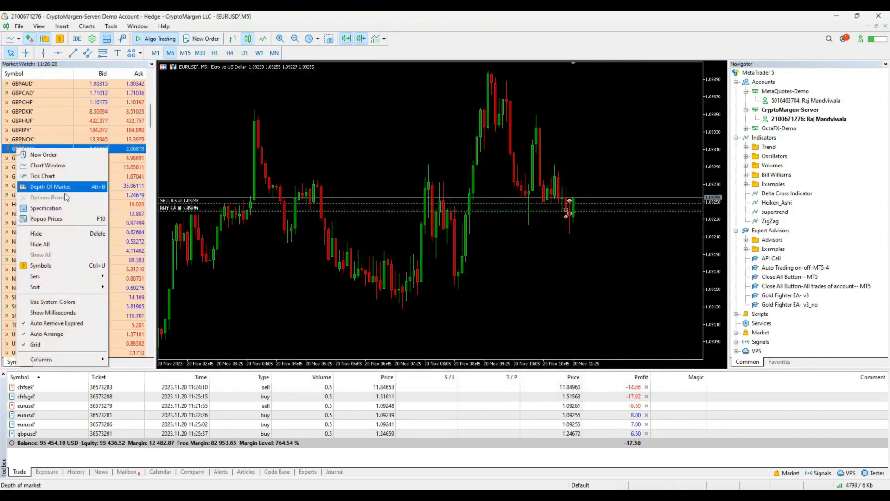
left_click(53, 158)
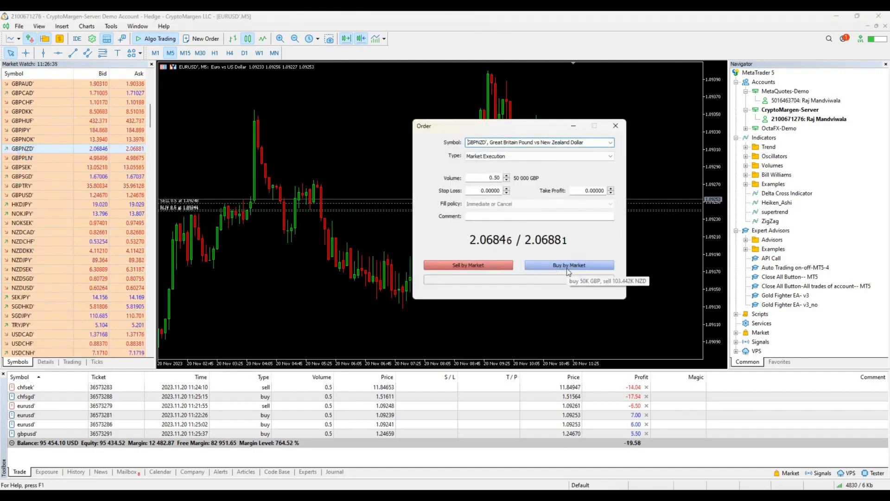
left_click(567, 268)
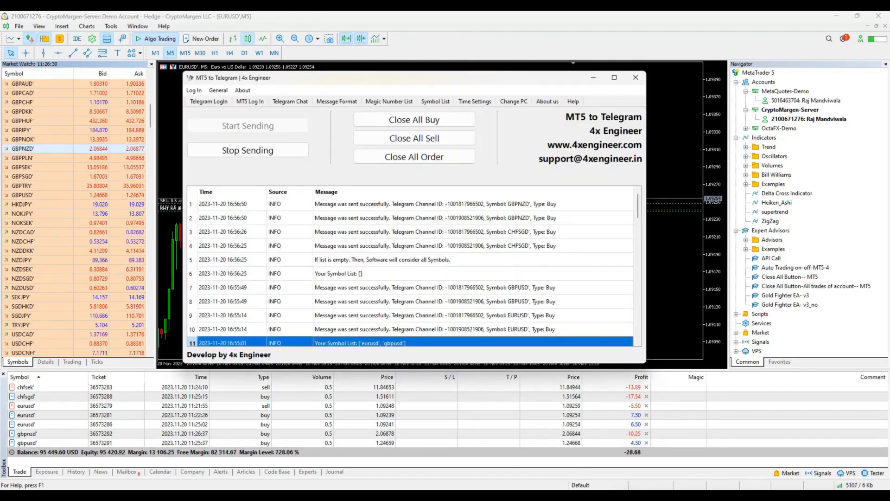
left_click(520, 494)
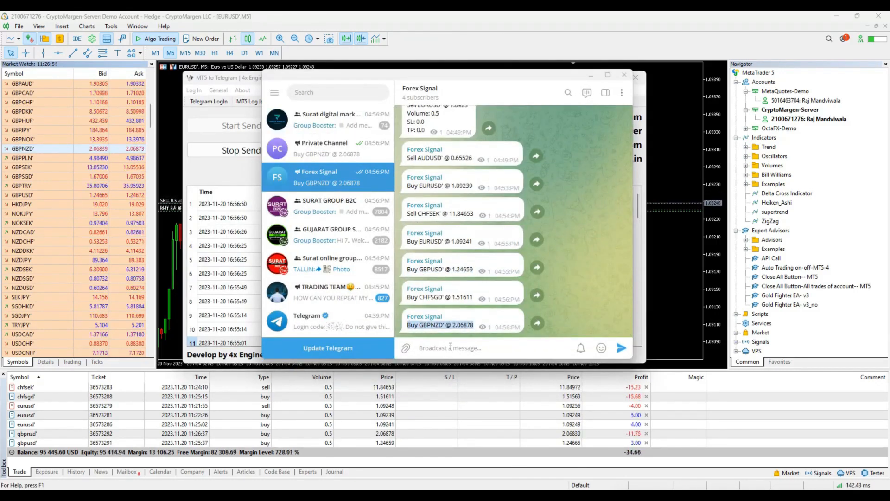
Return to MT5 to Telegram and close all open orders
left_click(591, 75)
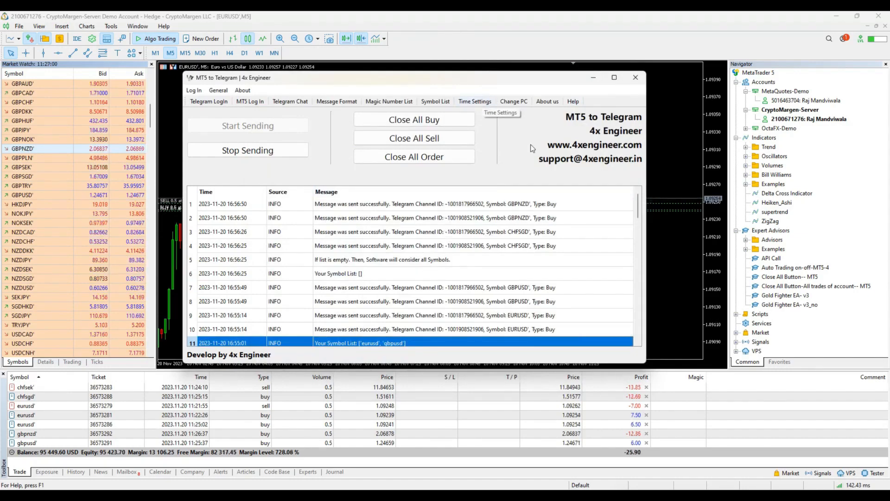
left_click(417, 158)
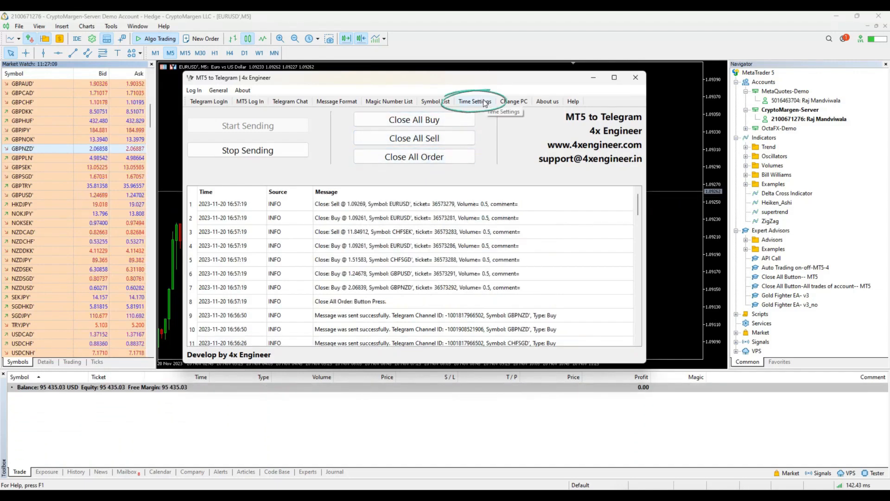
Open the start and end time settings and try changing the end time's hour
left_click(483, 101)
left_click_drag(460, 124, 452, 121)
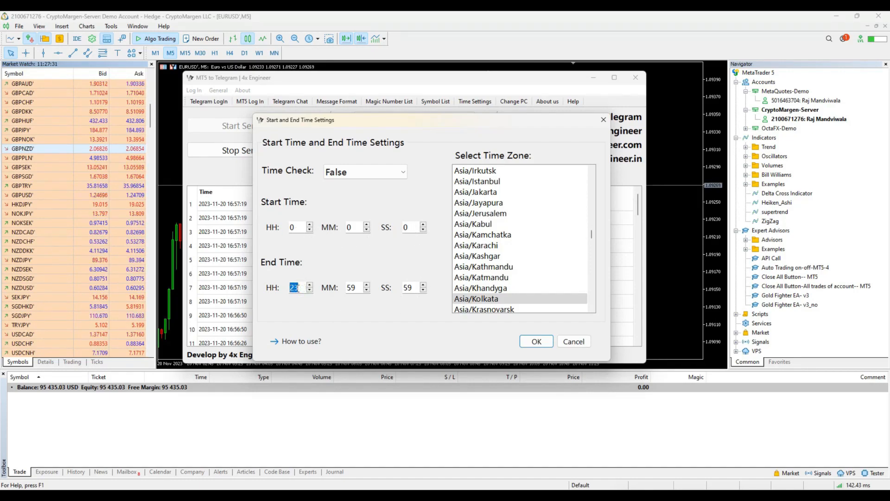
type("1")
double_click(353, 288)
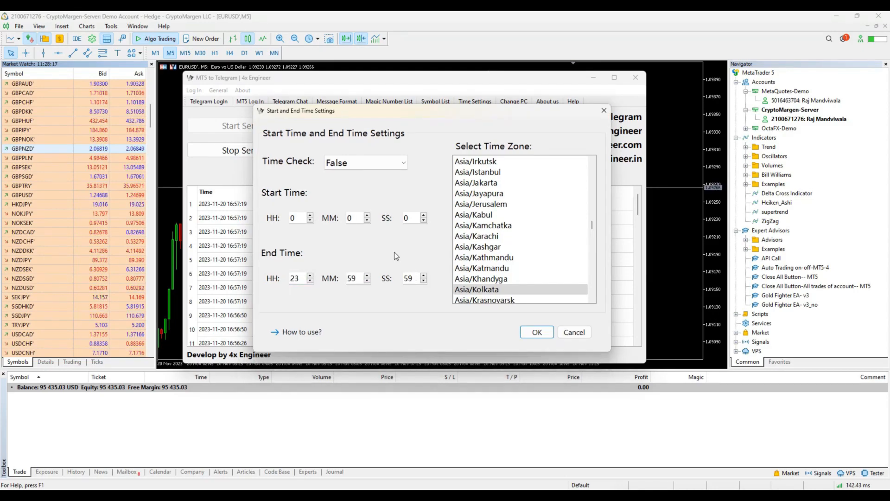
Set the time zone to Asia/Karachi, save the time settings, and check the time shown in the log
scroll(512, 249, "down", 3)
scroll(507, 288, "up", 3)
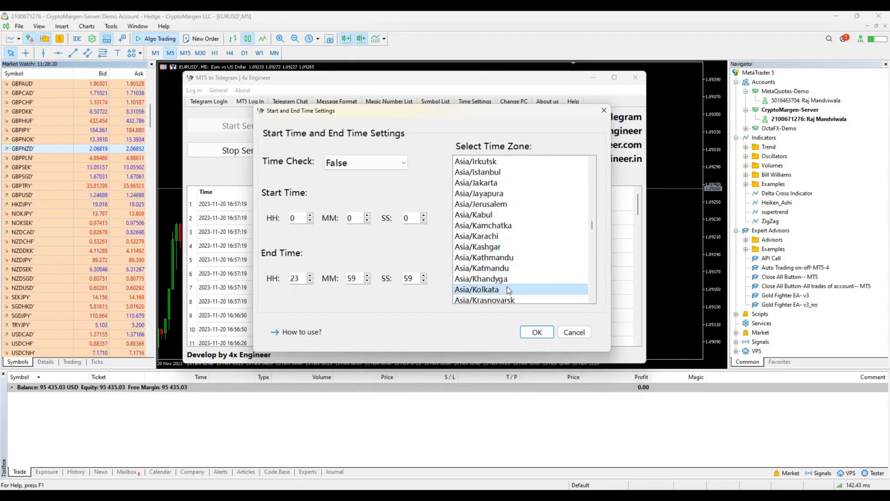
scroll(493, 288, "down", 1)
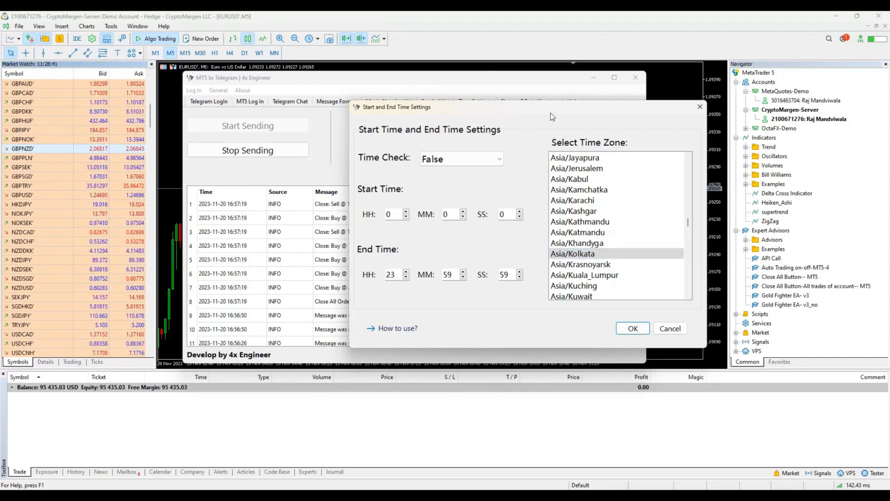
left_click_drag(551, 113, 476, 113)
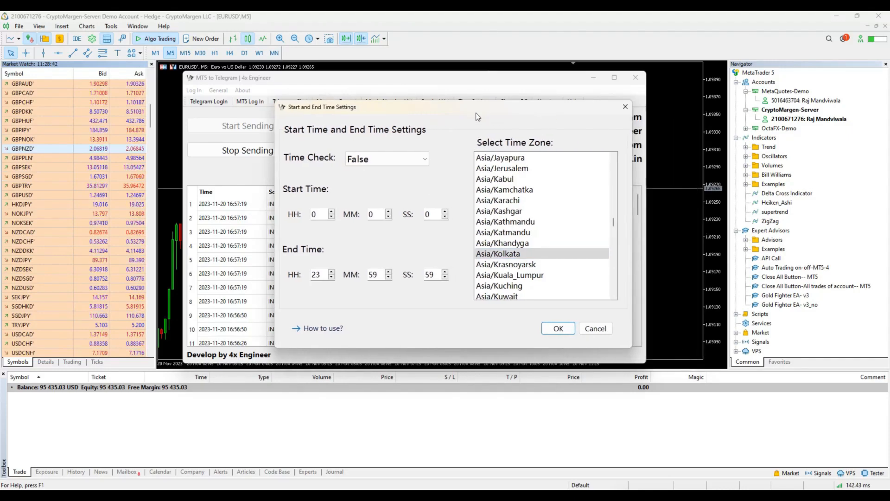
left_click(513, 201)
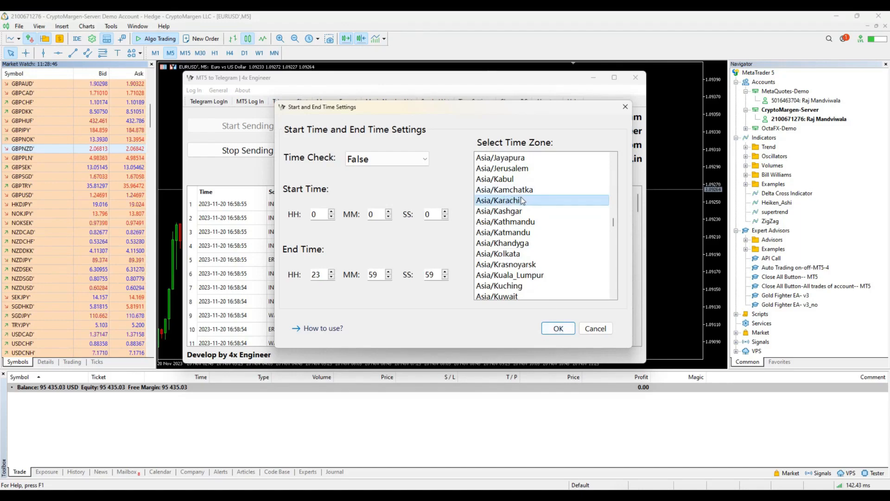
left_click(558, 328)
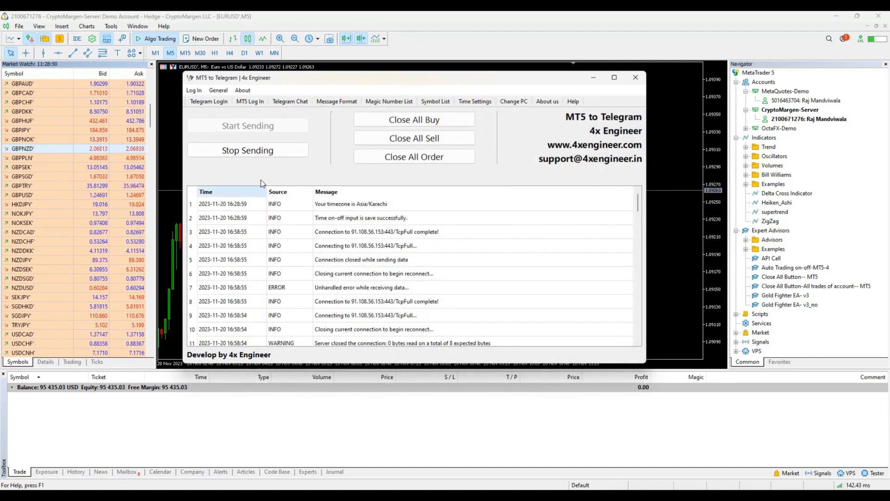
left_click(266, 152)
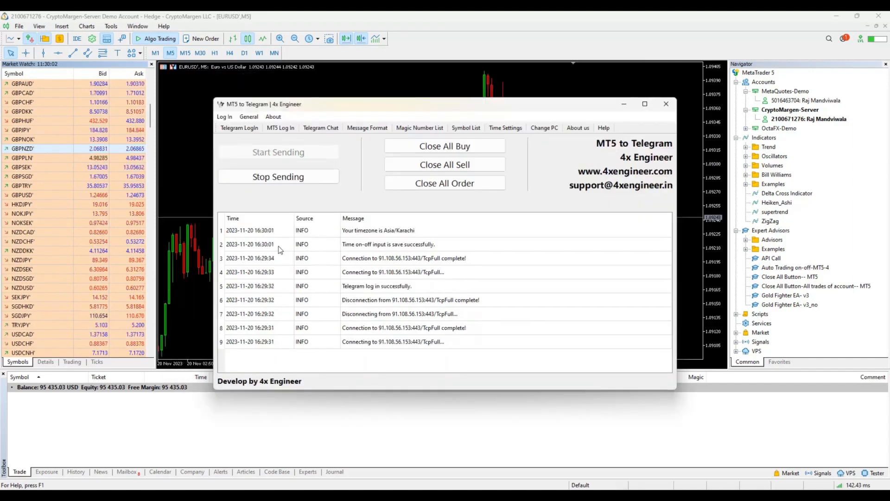
Reopen the time settings, set the time zone to Asia/Kolkata, save, and check the time on the new log entries
left_click(504, 131)
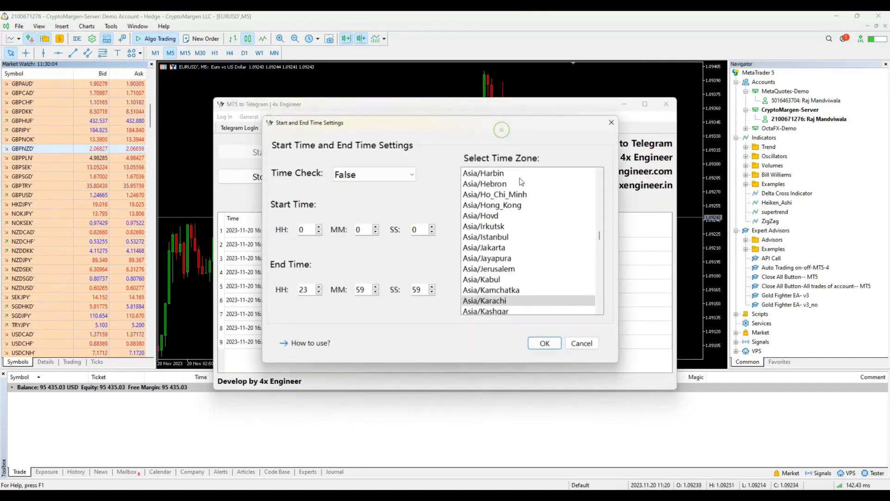
scroll(533, 291, "down", 2)
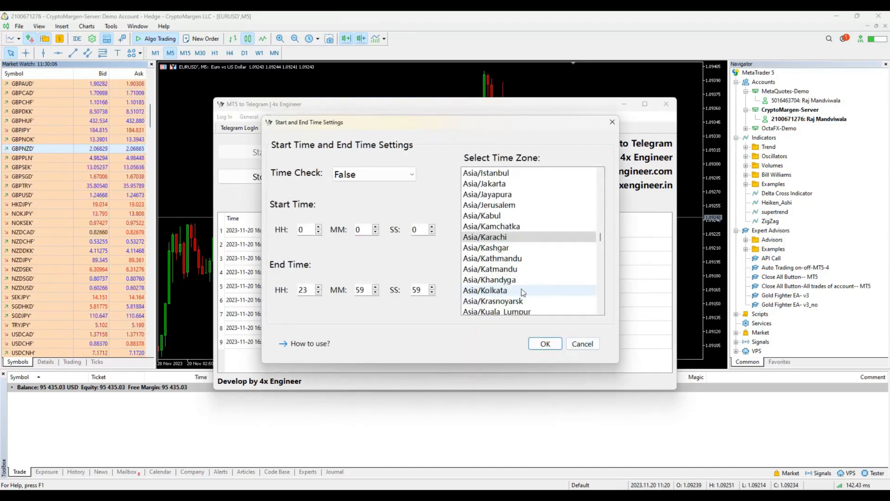
left_click(530, 291)
left_click(545, 344)
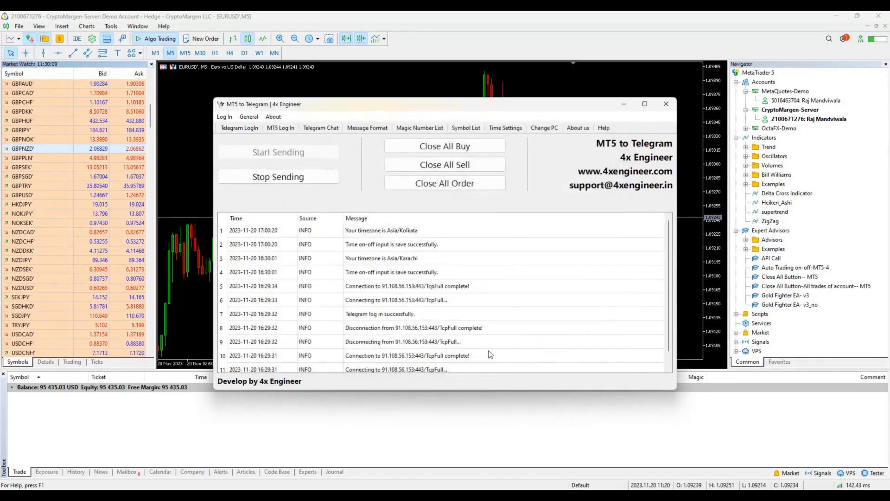
left_click(284, 233)
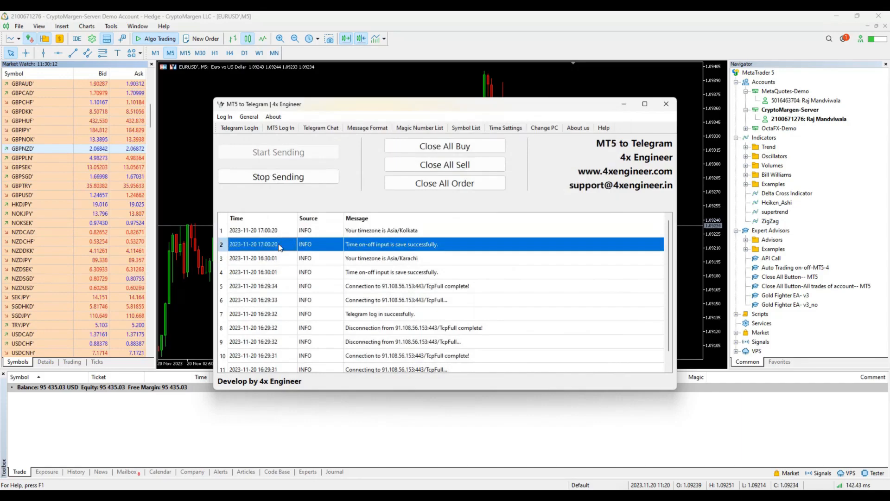
Enable the time check in the time settings, set the end time's hour to 1, save, and check the new log entries
left_click(268, 242)
left_click(280, 233)
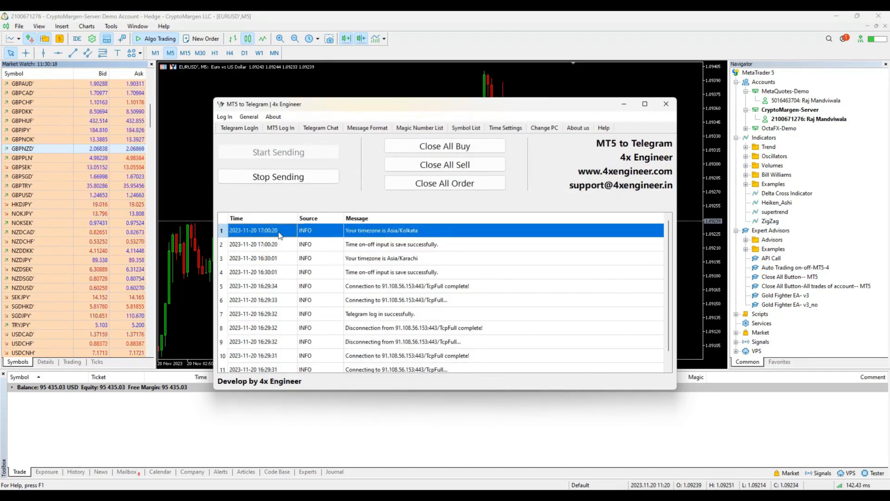
left_click(506, 128)
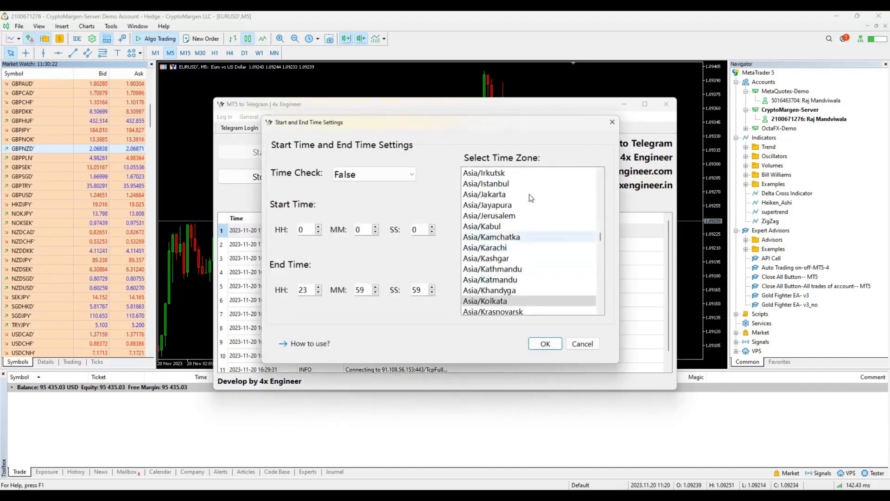
left_click(372, 176)
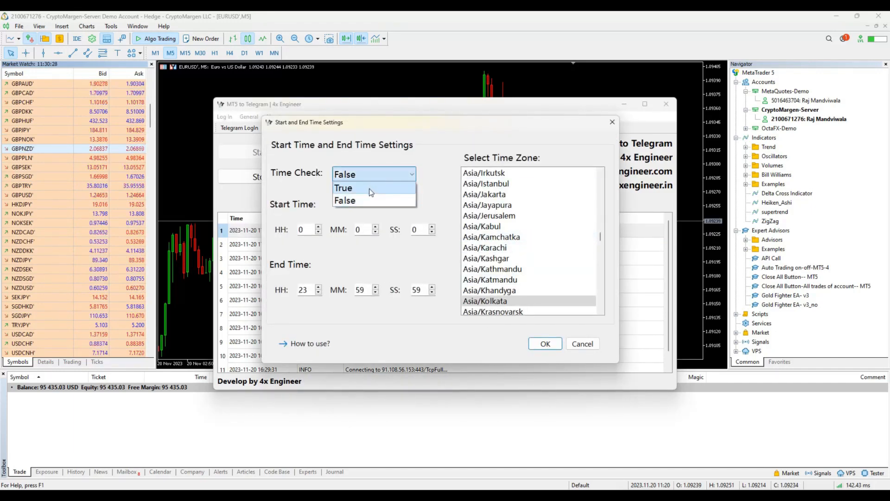
left_click(372, 189)
double_click(298, 292)
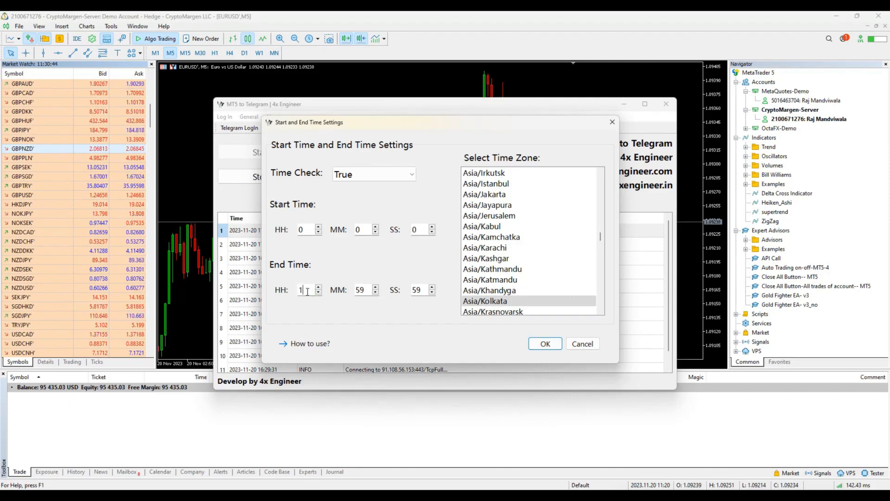
double_click(357, 289)
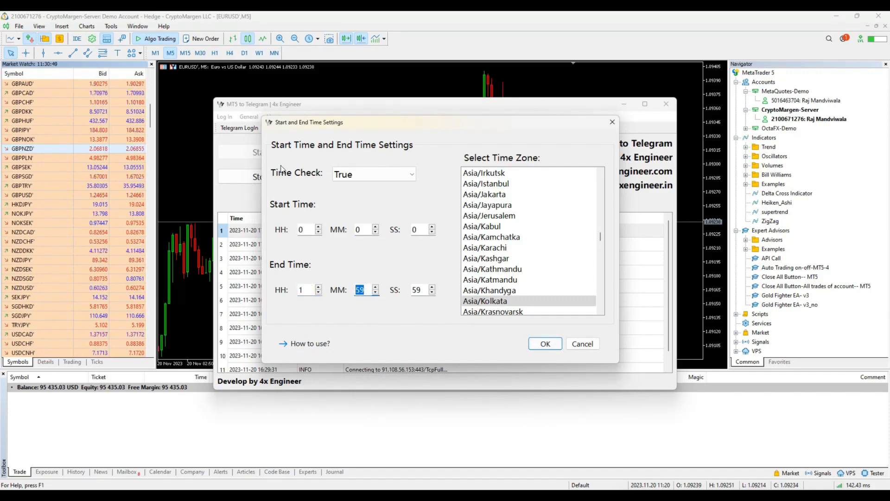
left_click(363, 177)
left_click(363, 177)
left_click(545, 342)
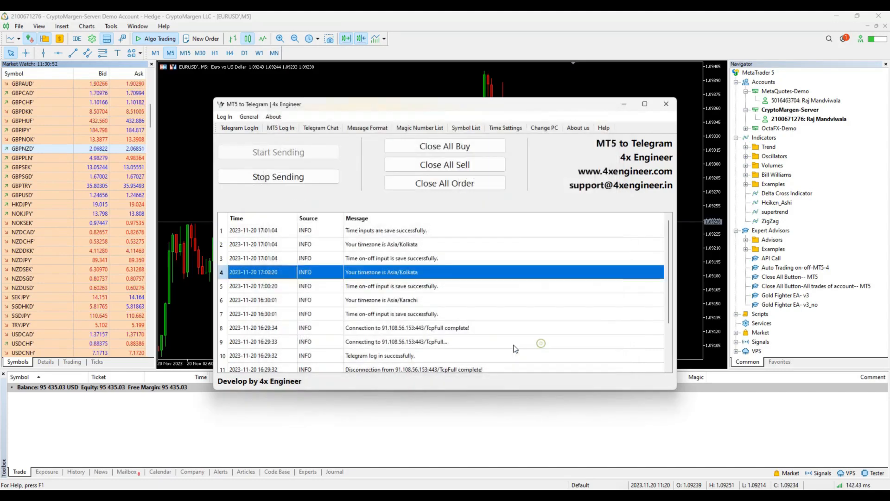
left_click(424, 235)
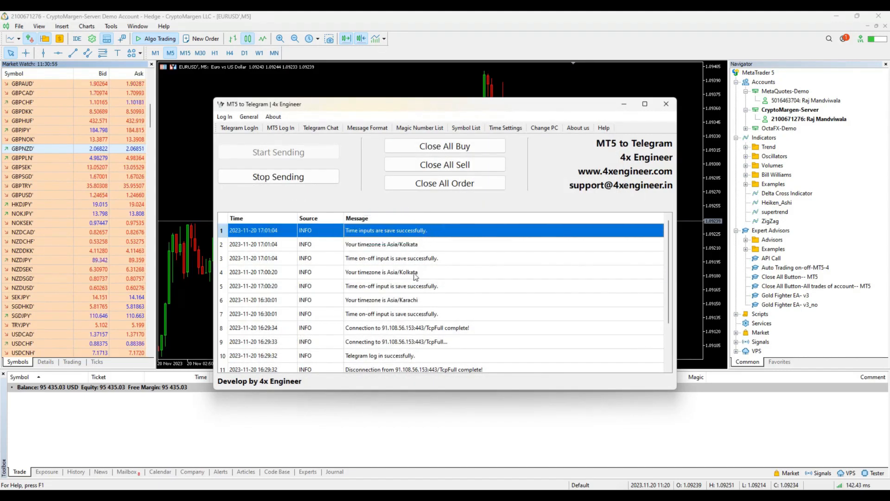
Switch to MetaTrader 5, place a 0.5-lot EURUSD buy order, and check the newest MT5 to Telegram log message
left_click(194, 151)
left_click(202, 38)
left_click(558, 263)
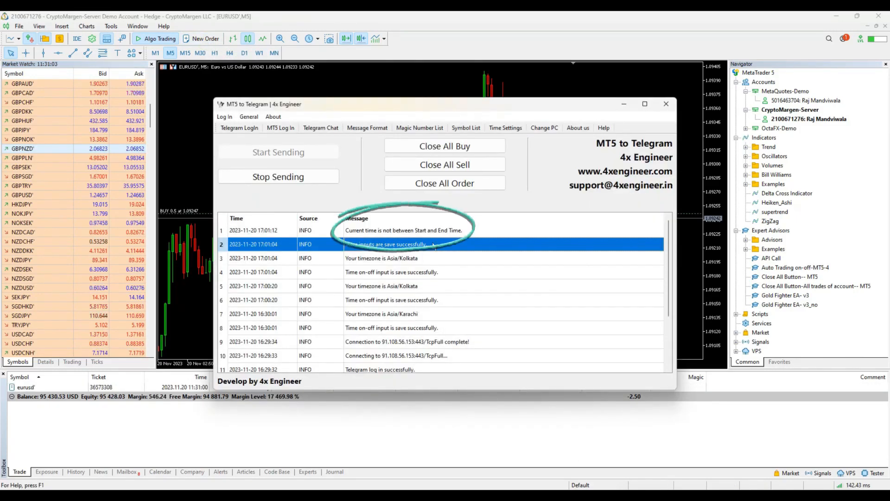
left_click(434, 234)
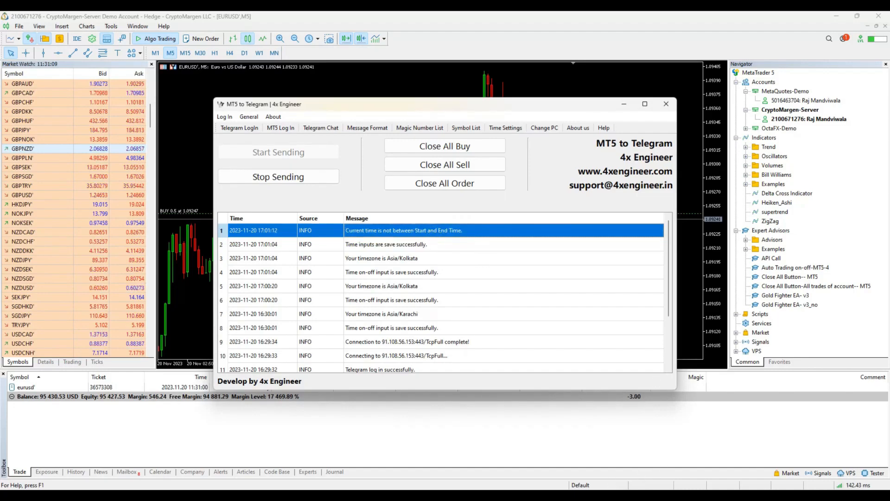
left_click(431, 495)
left_click(591, 77)
Reopen the time settings, review the time check, start and end times and time zone, and close them without changes
left_click(505, 128)
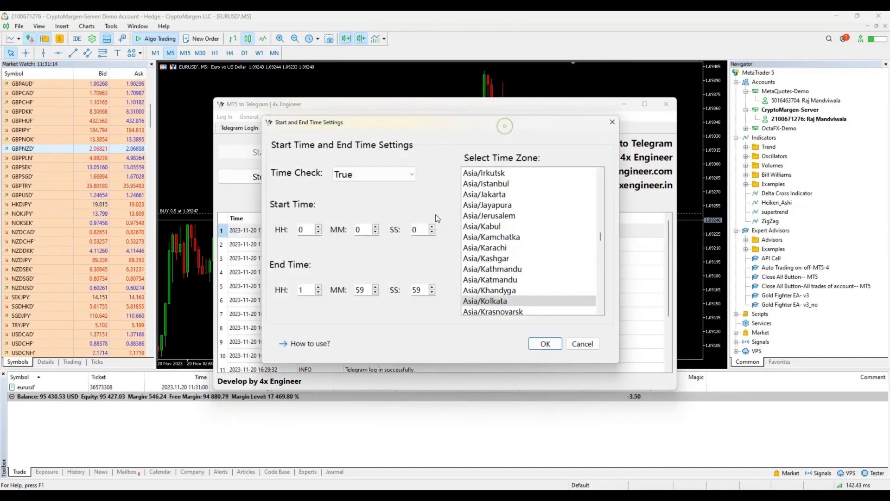
left_click(394, 173)
left_click(396, 175)
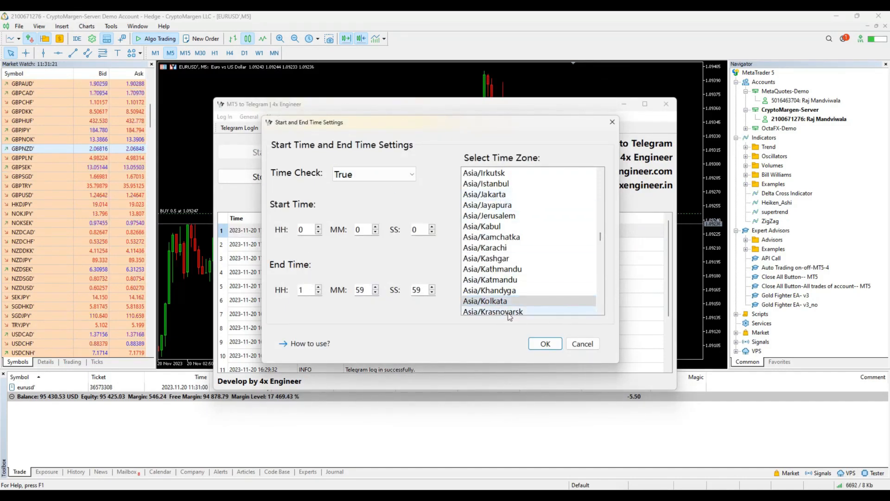
left_click(616, 124)
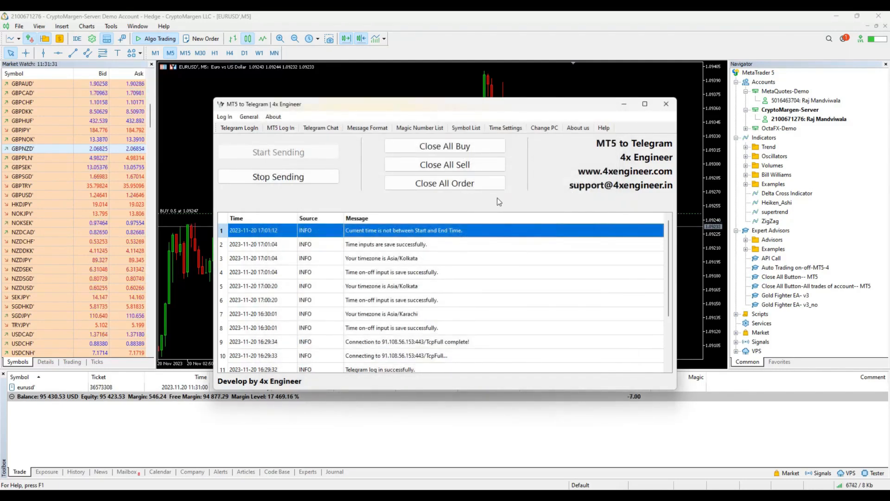